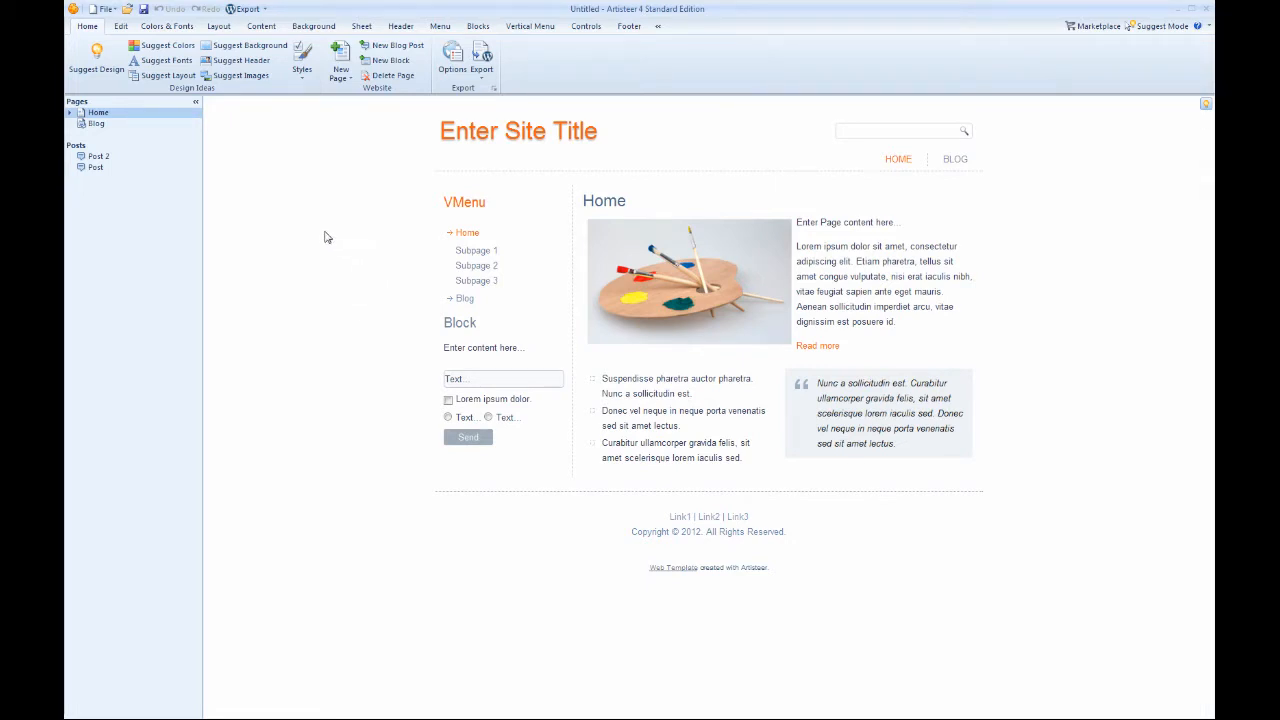
Create a new project from the Greenclew template with the green plant header image.
click(104, 9)
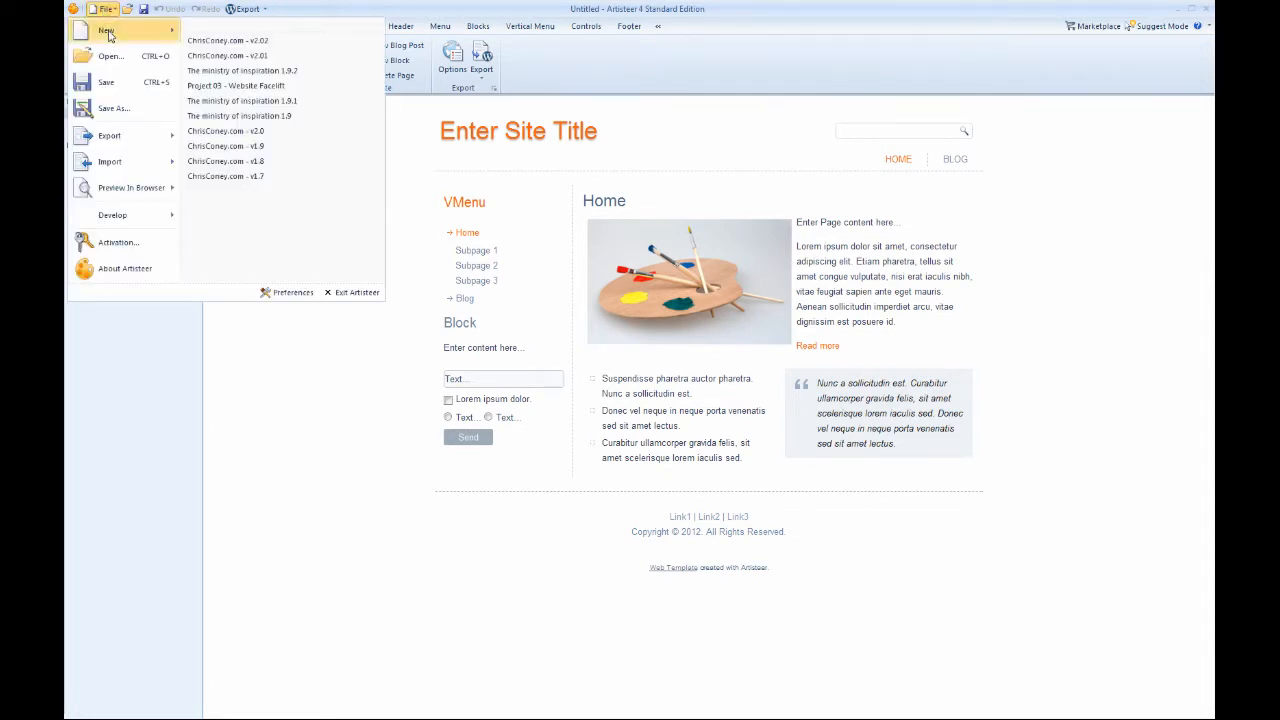
mouse_move(106, 30)
click(248, 47)
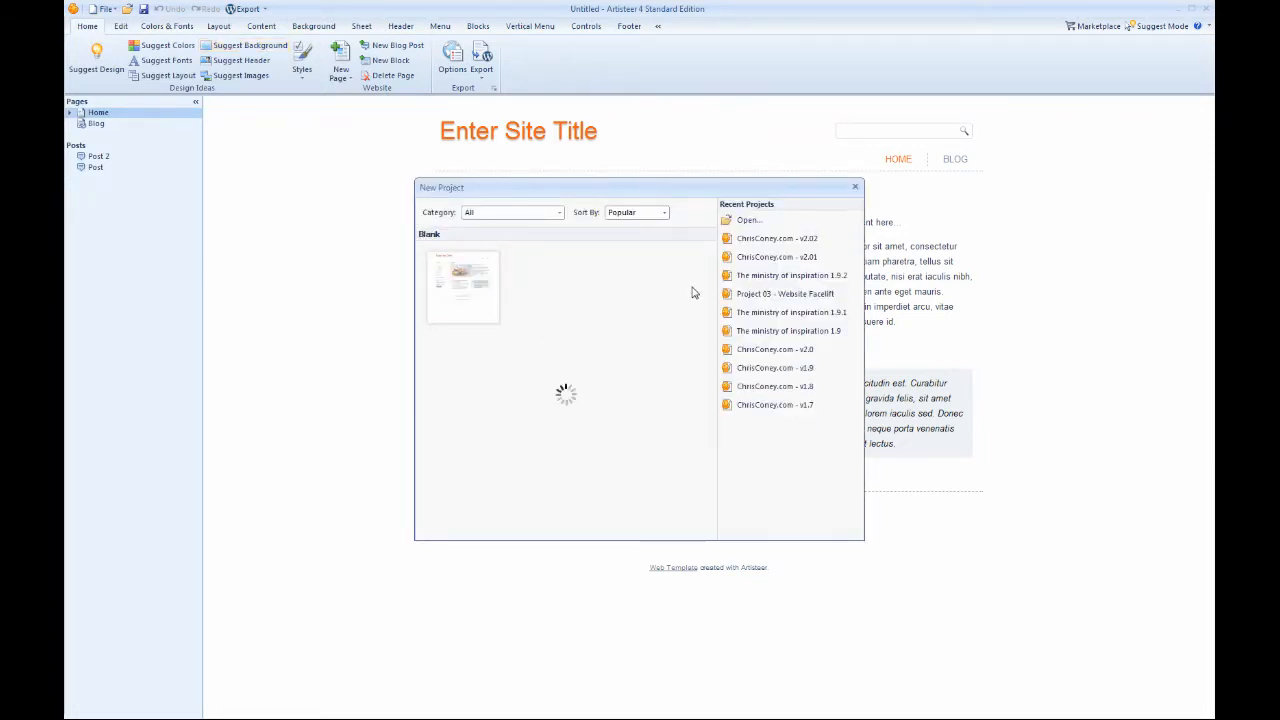
scroll(560, 380, down, 2)
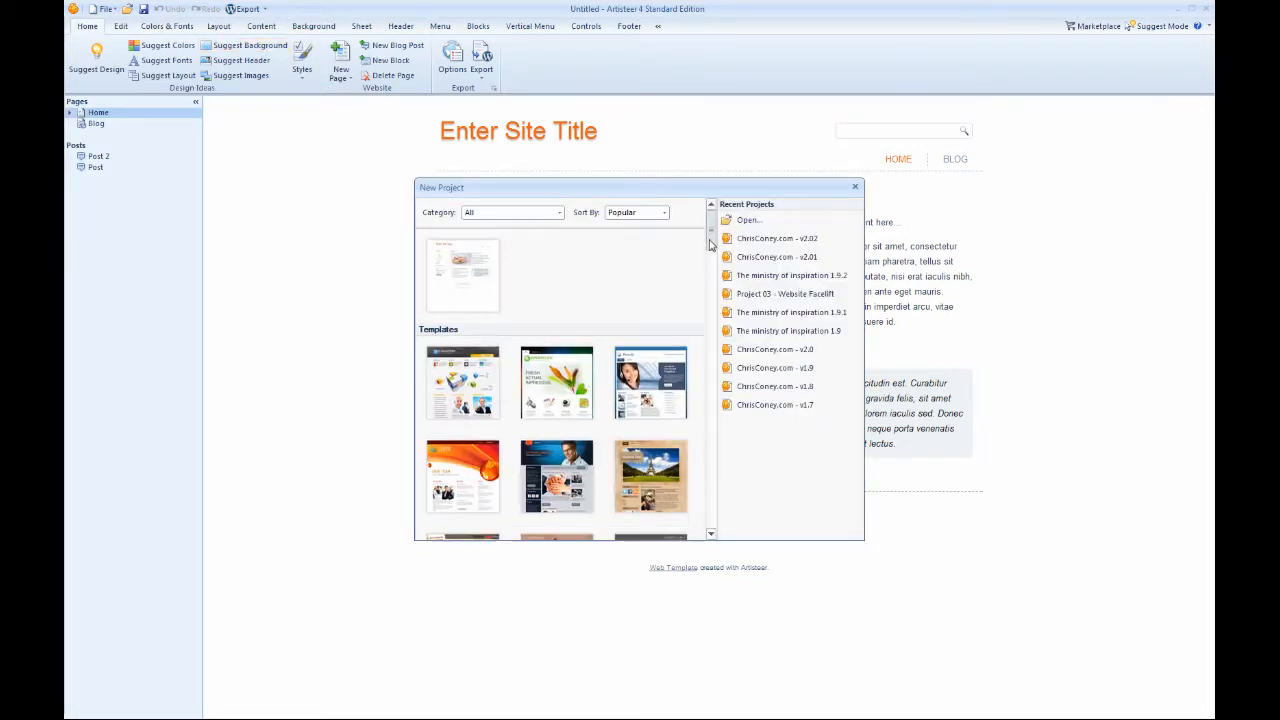
click(568, 290)
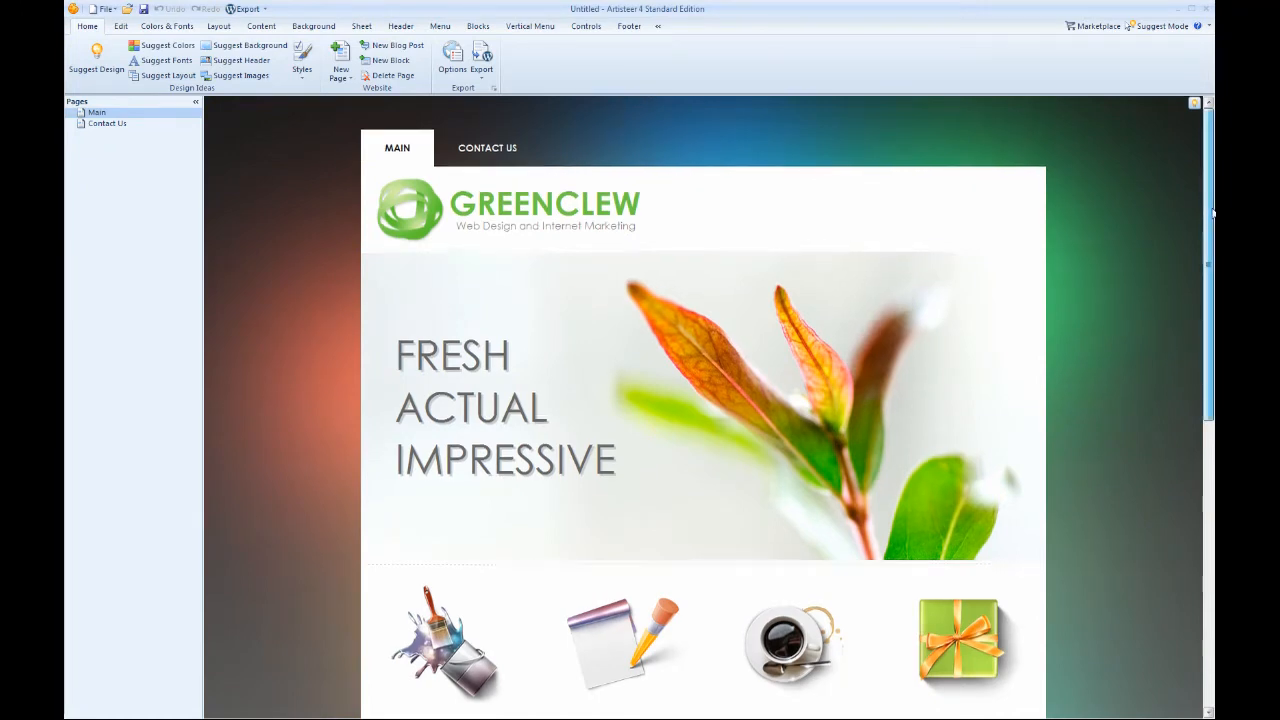
mouse_move(1212, 212)
mouse_down()
mouse_move(1212, 493)
mouse_move(1212, 208)
mouse_up()
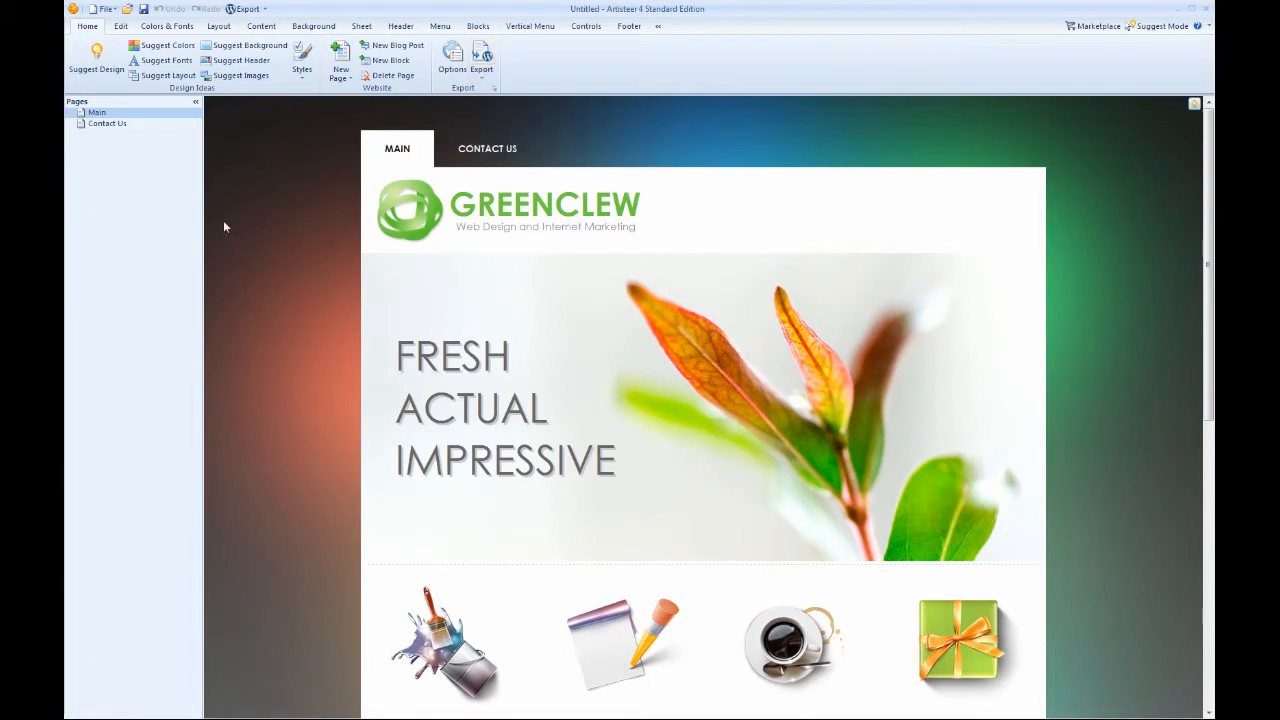
Start a WordPress Theme export and set its folder name to GreenClewv0.1.
click(245, 12)
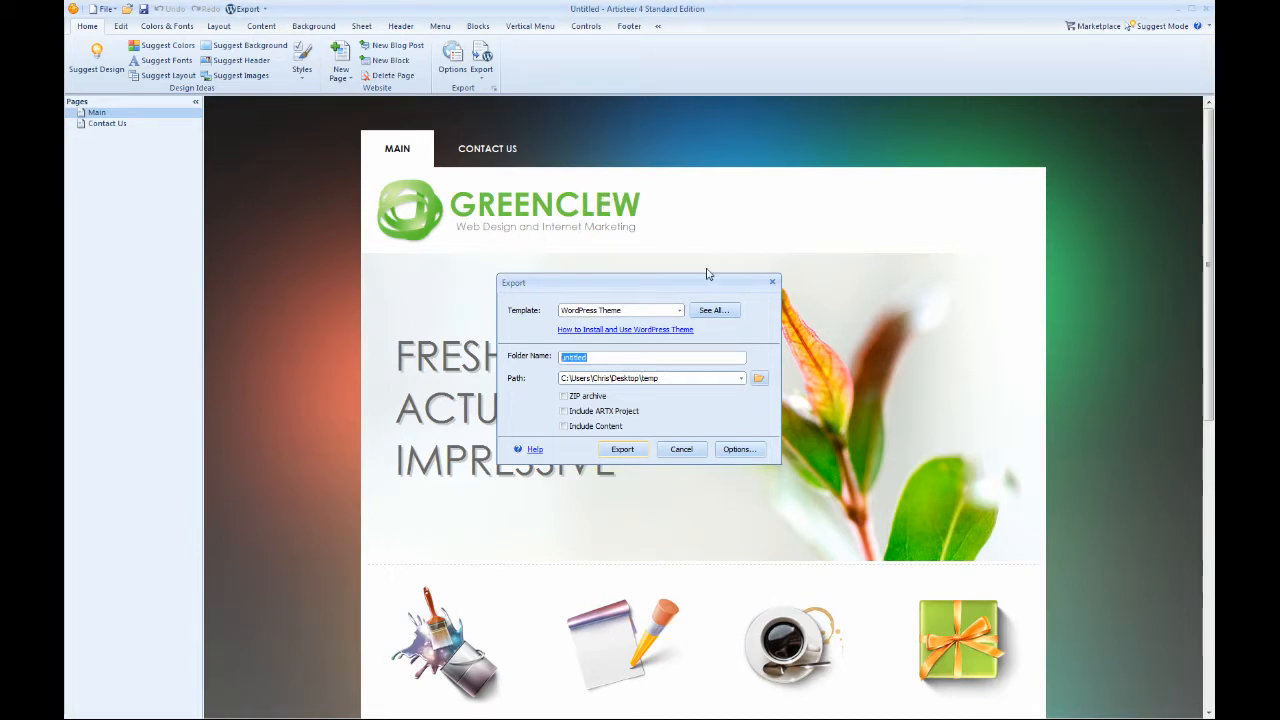
click(683, 358)
double_click(683, 358)
text(GreenClew)
text(0.1)
Review the export's General and CSS options, keeping Text Direction at Left to Right.
click(738, 449)
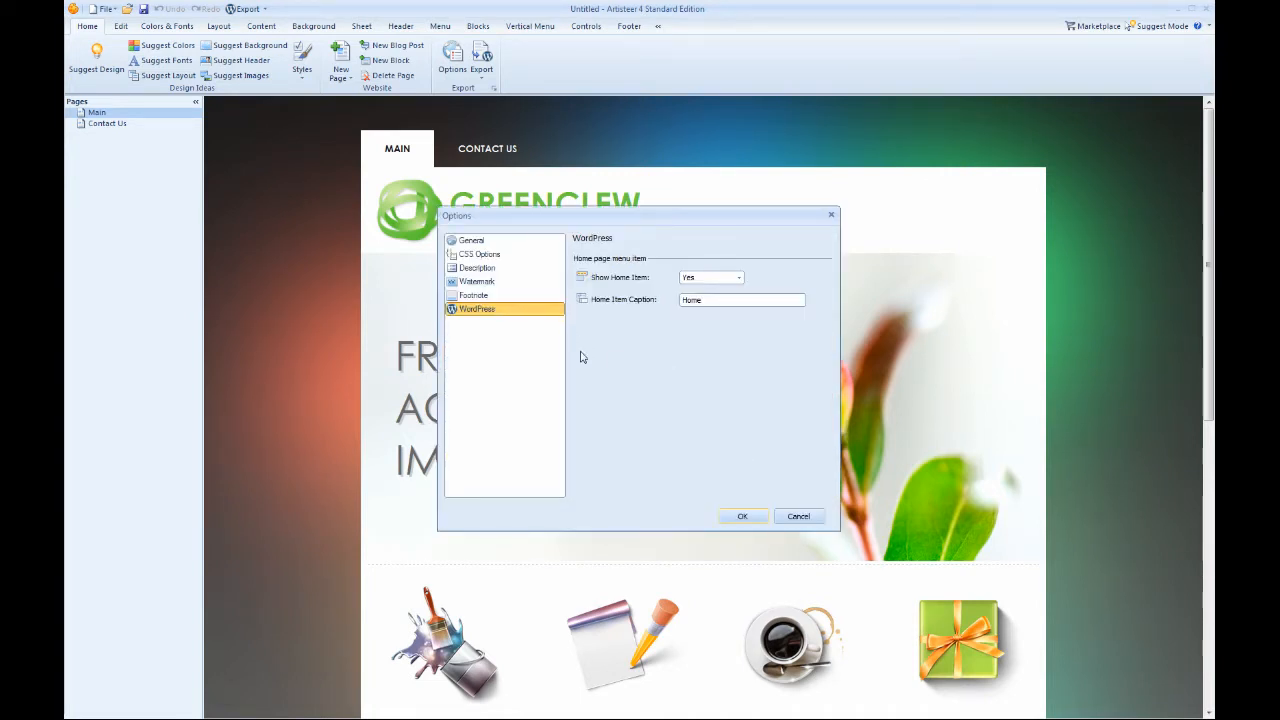
click(475, 243)
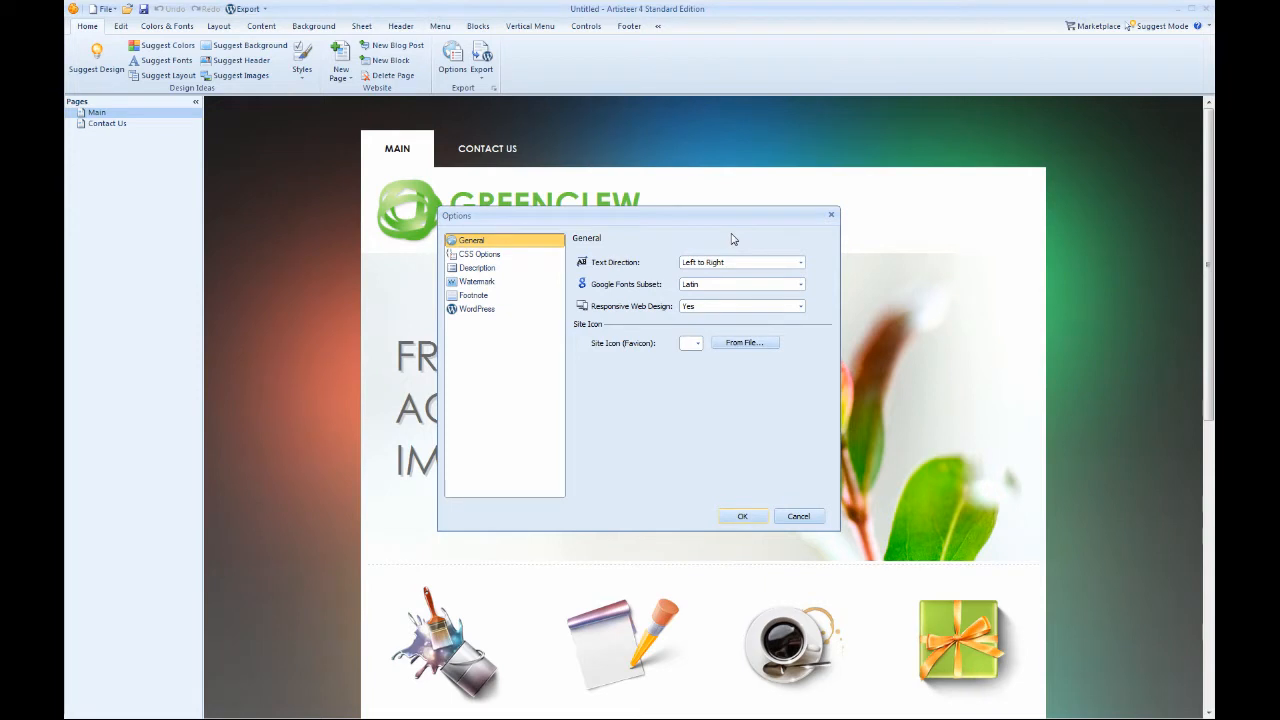
click(763, 263)
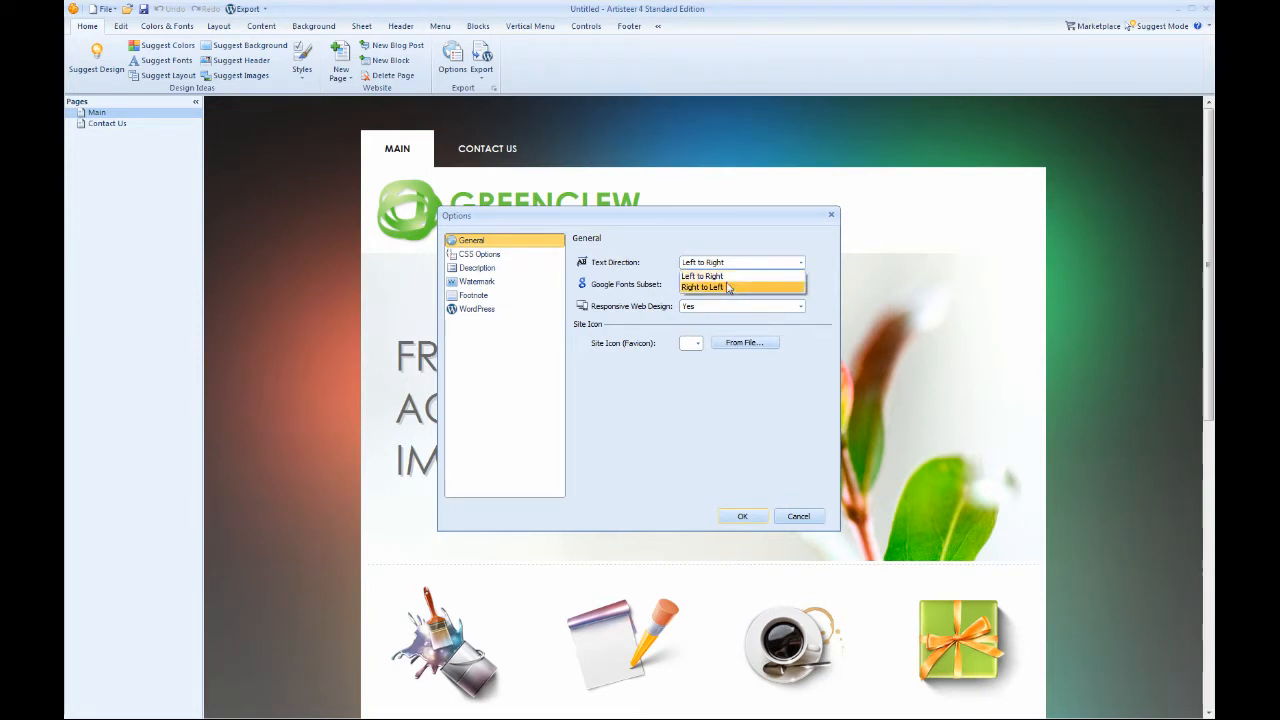
click(716, 277)
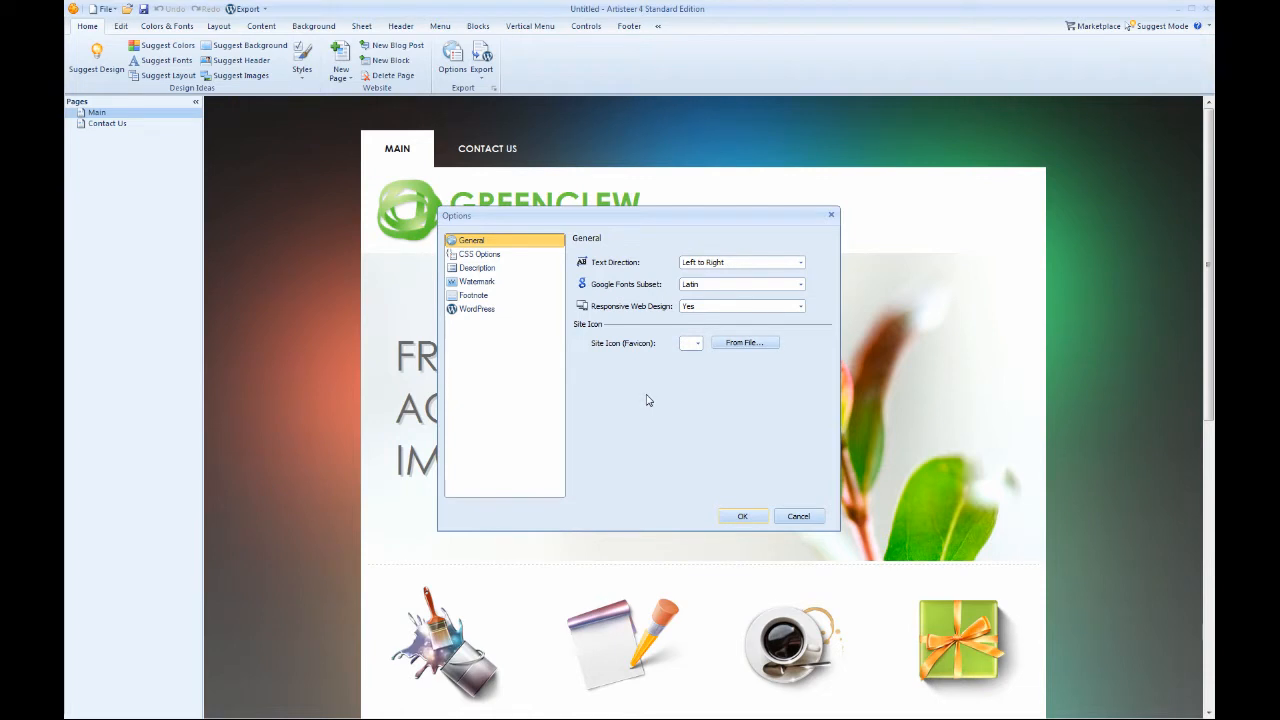
click(477, 256)
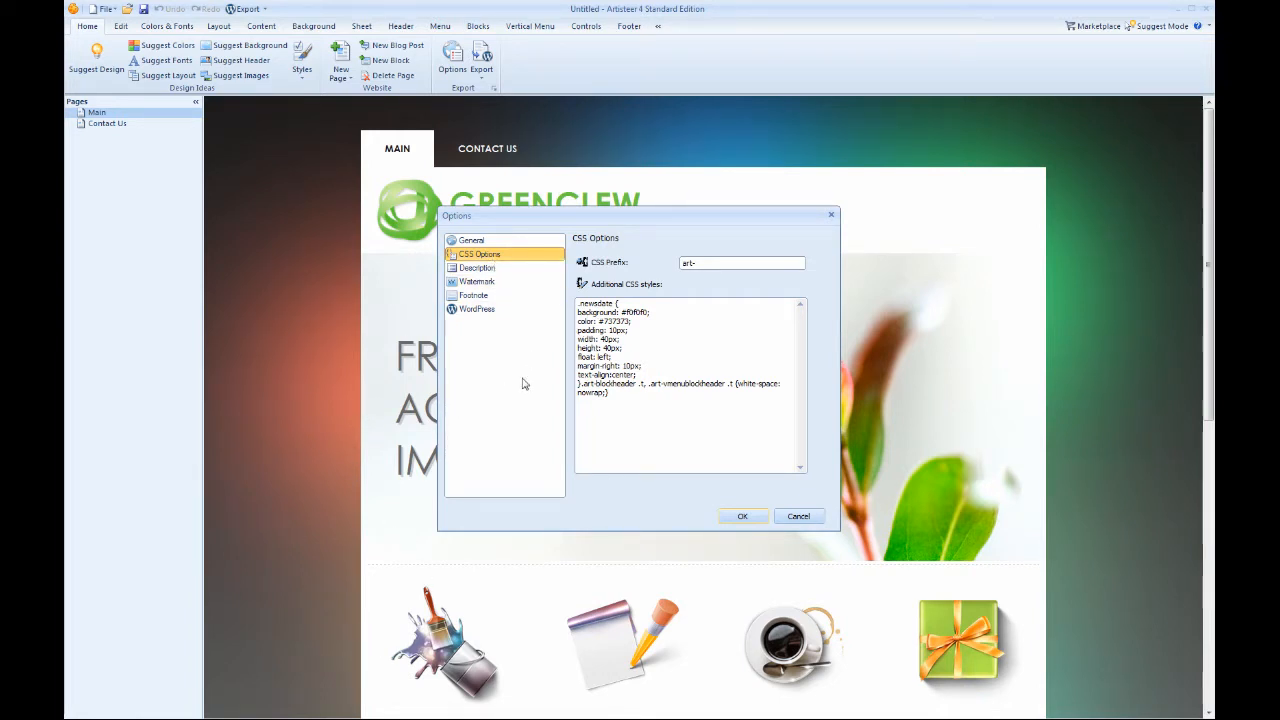
click(481, 270)
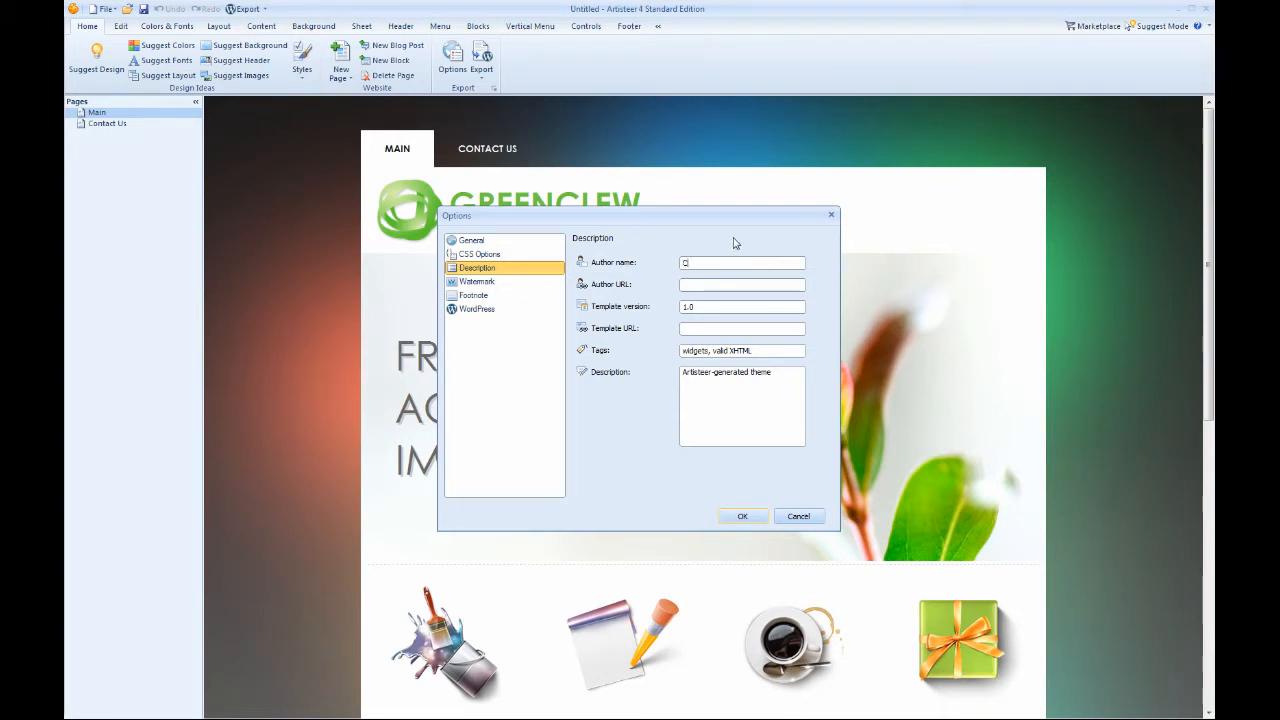
text(hris)
text(www.w)
text(ebcatalyst.info)
key(Tab)
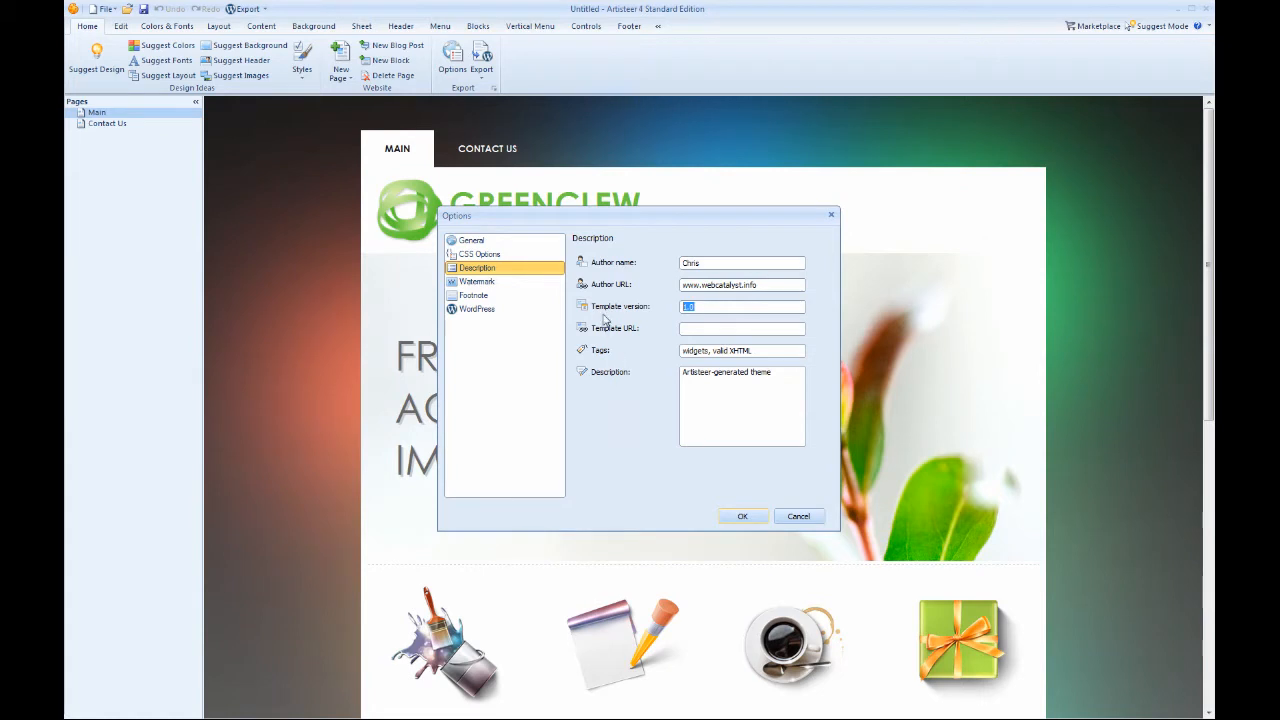
text(0.1)
Leave the template URL empty and clear the theme's description text.
click(687, 327)
click(783, 374)
key(ctrl+a)
key(Delete)
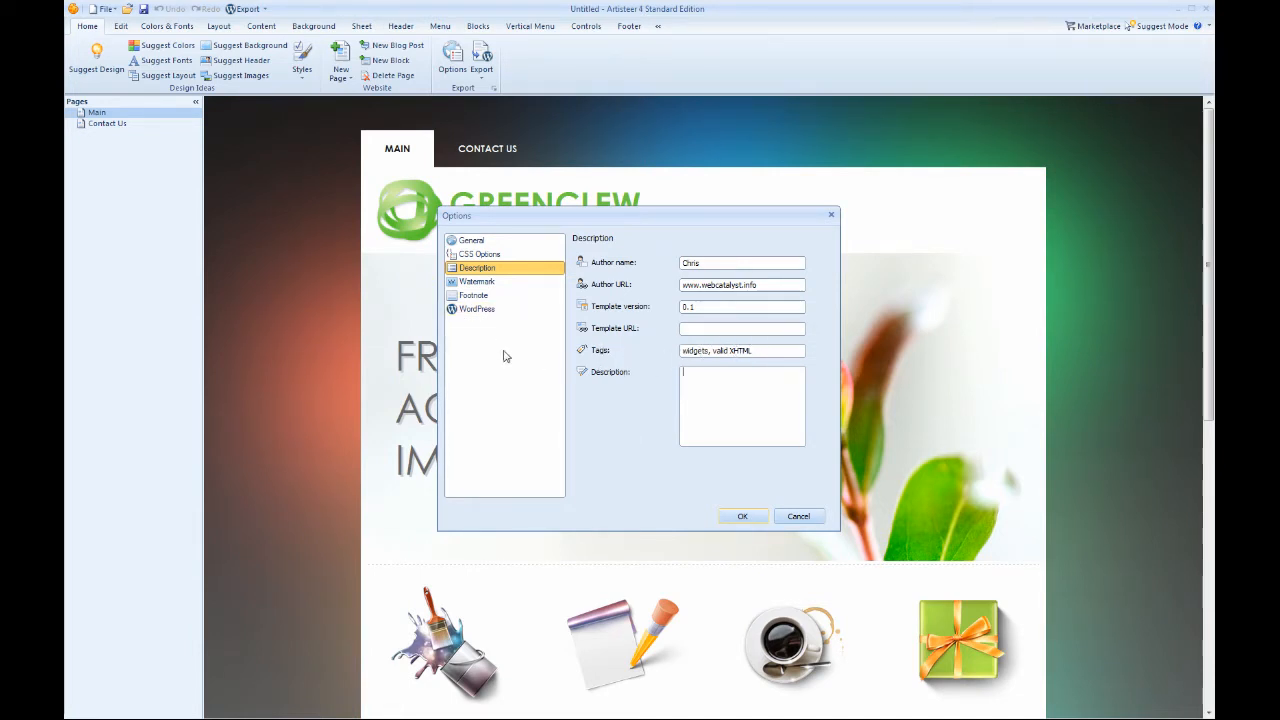
Review the watermark and WordPress options, turn off the footnote's backward link to the Author, and apply the options.
click(480, 284)
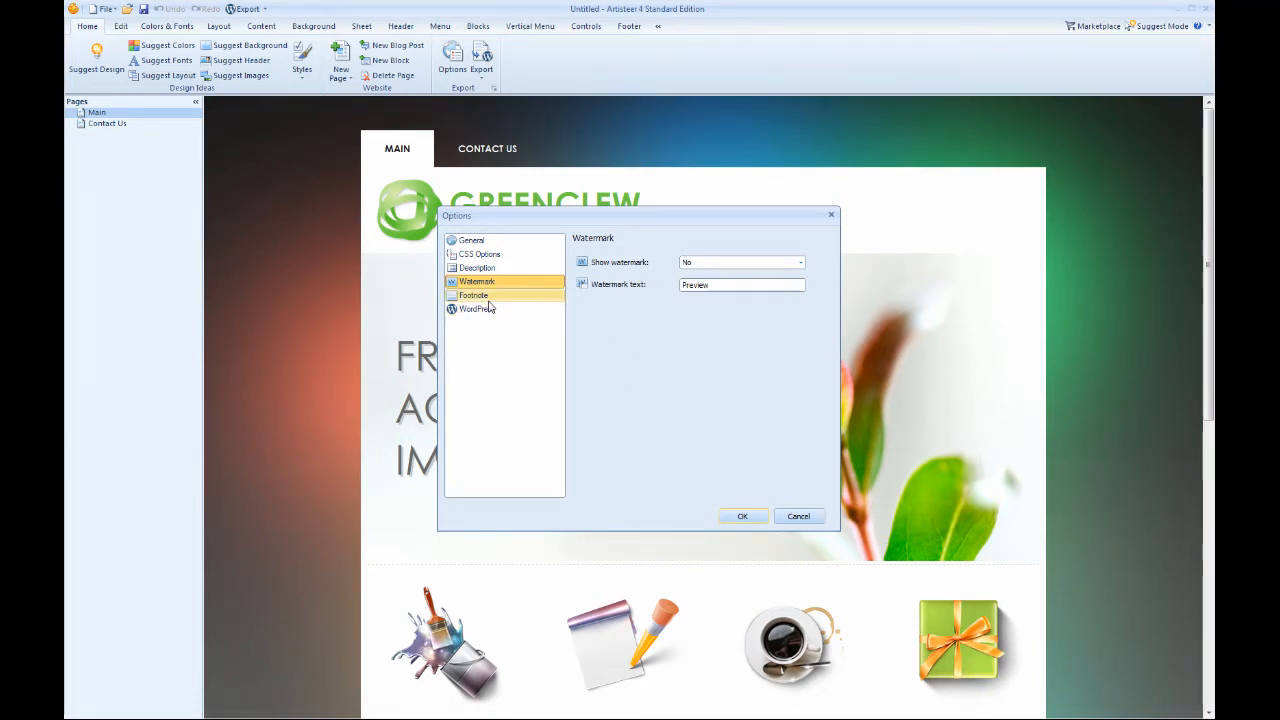
click(480, 296)
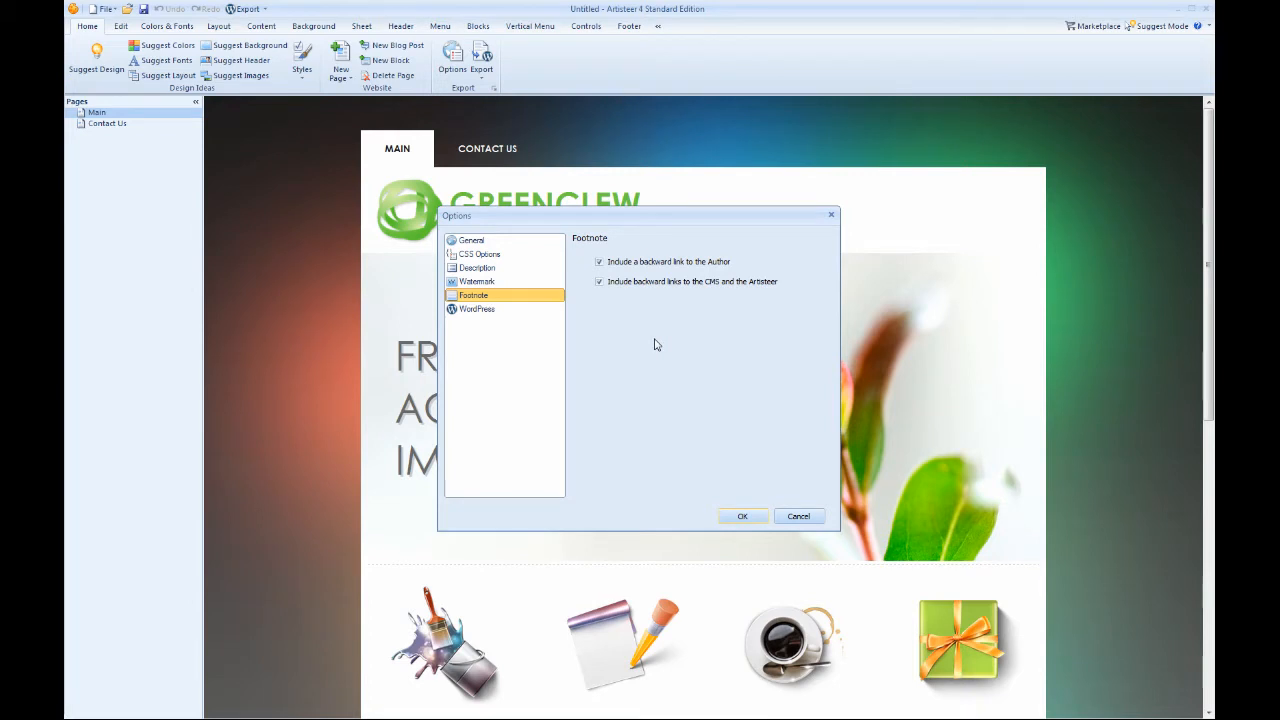
click(601, 264)
click(477, 311)
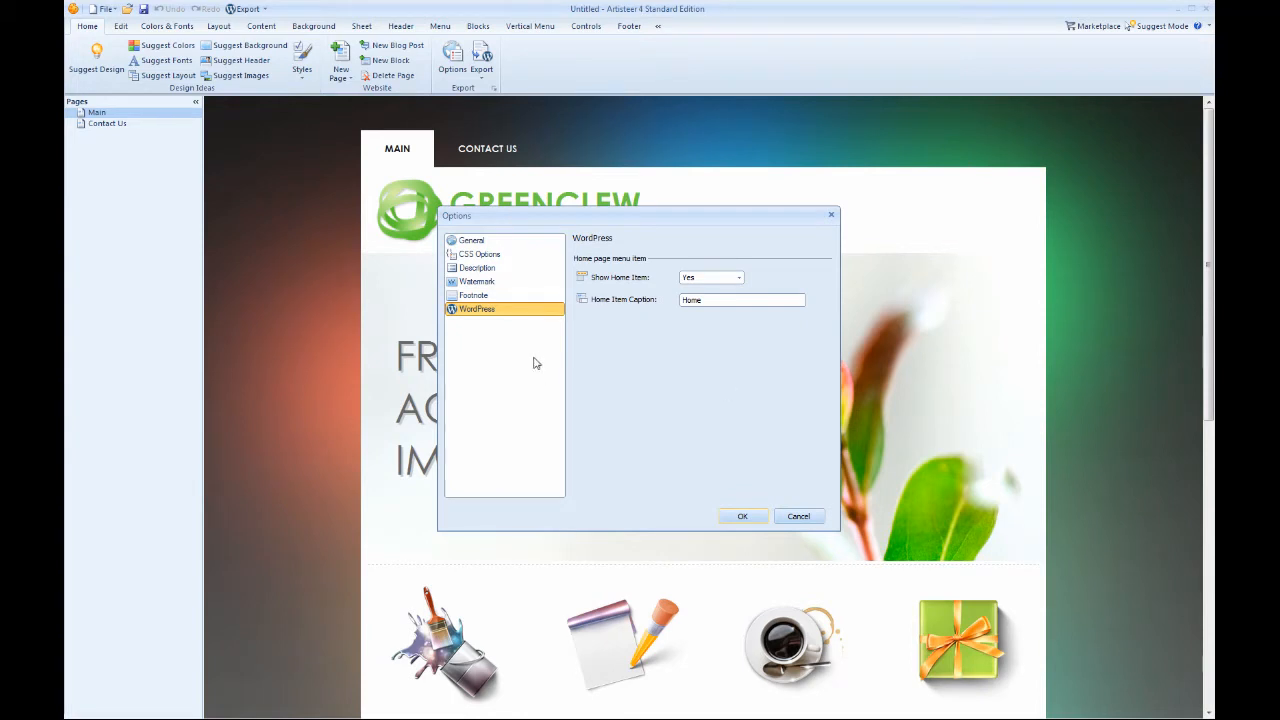
click(740, 516)
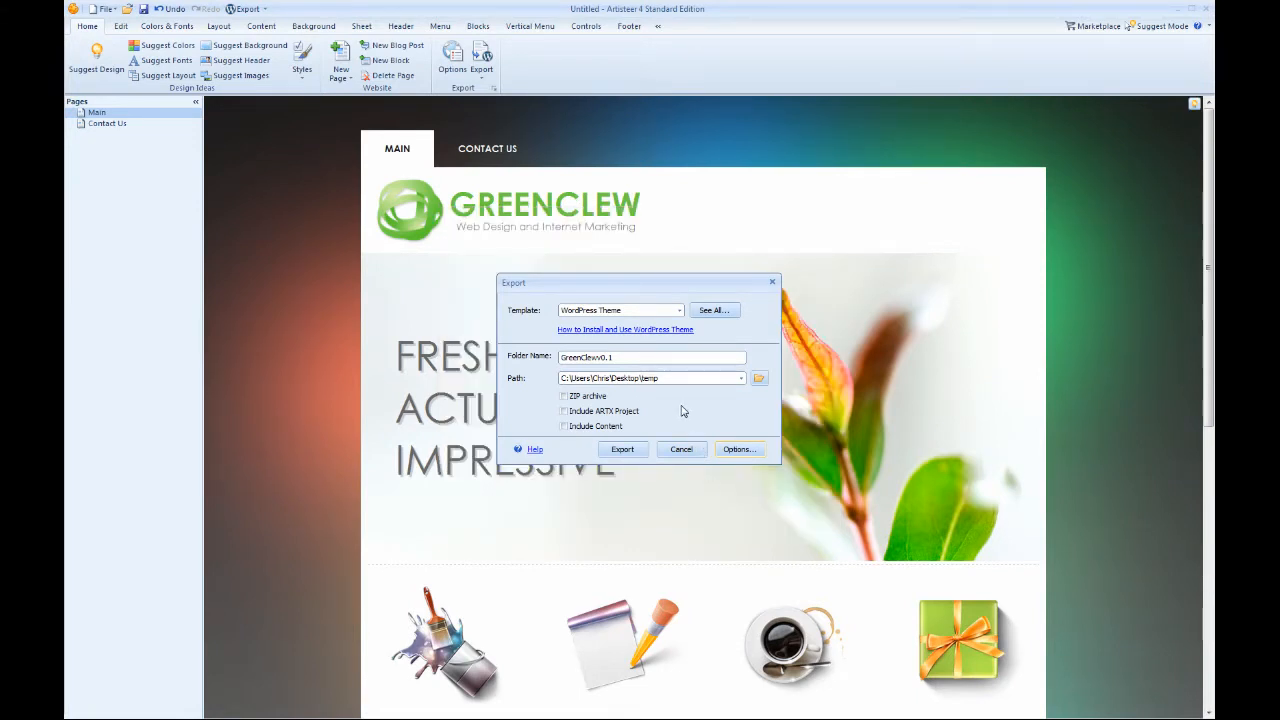
Try to export the WordPress theme with the folder name GreenClewv0.1.
click(621, 451)
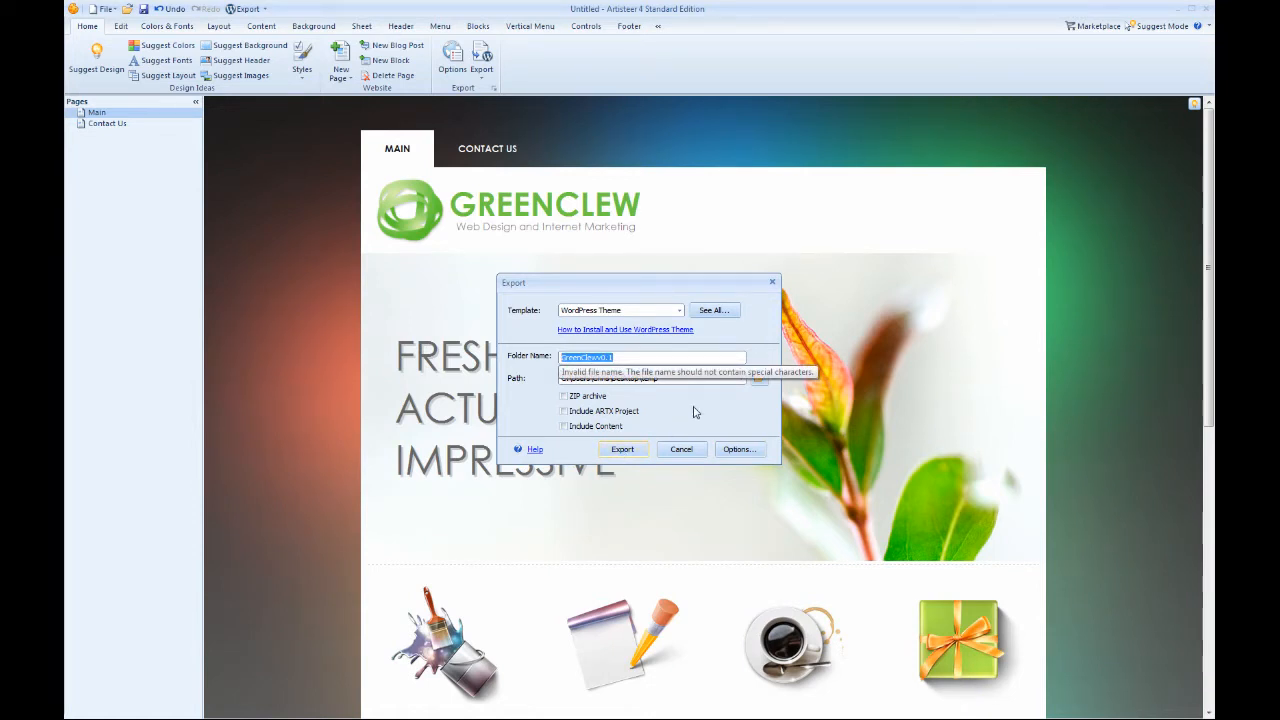
click(613, 357)
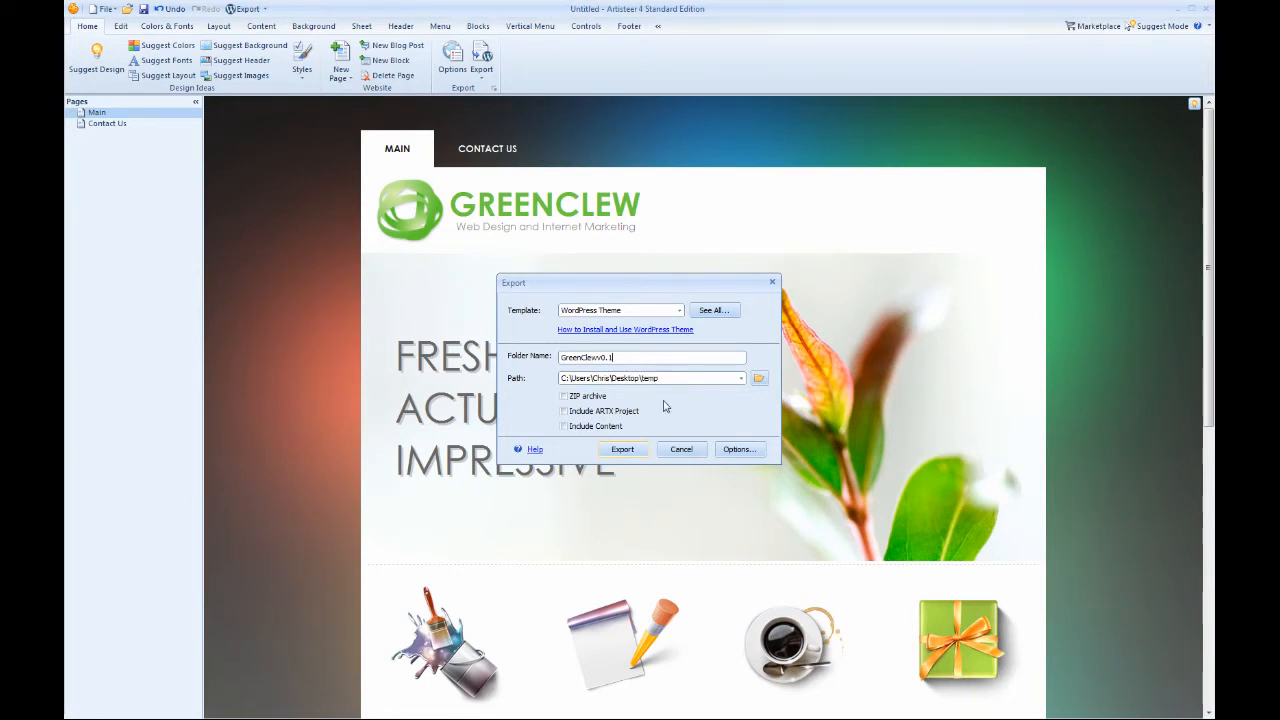
click(622, 449)
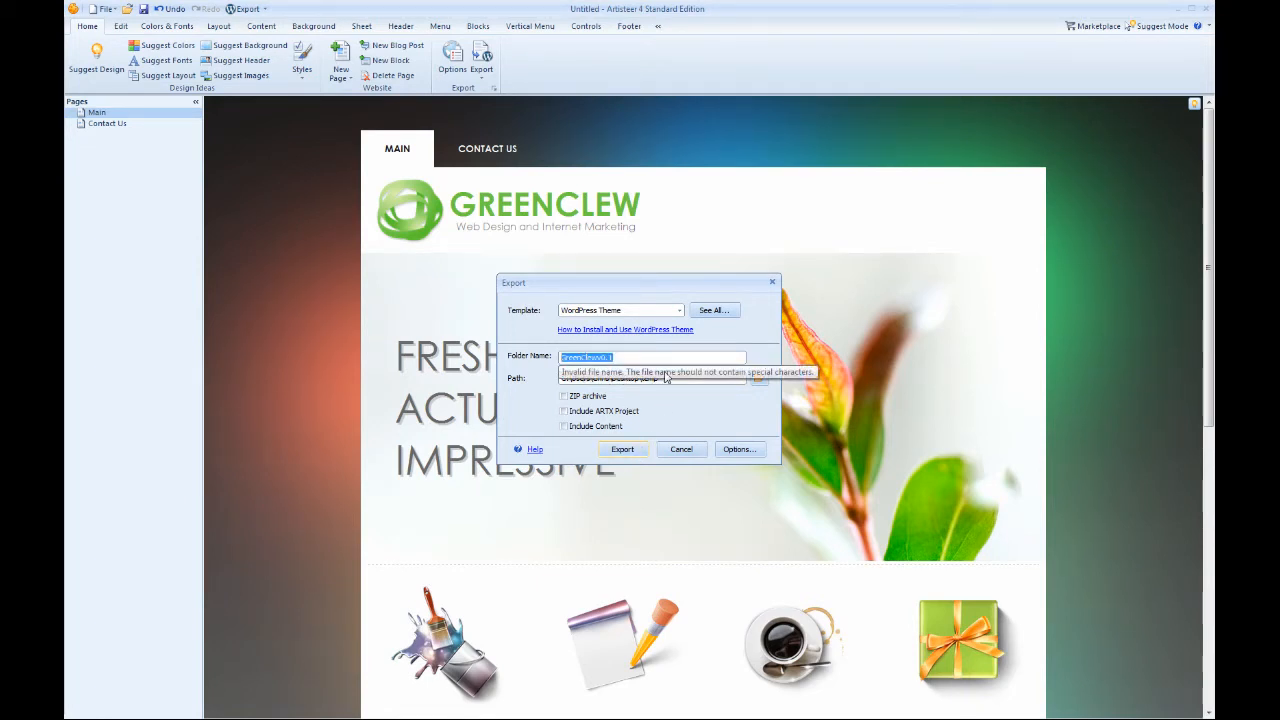
Change the export folder name to GreenClewv0p1 and export the WordPress theme to the temp folder.
click(620, 354)
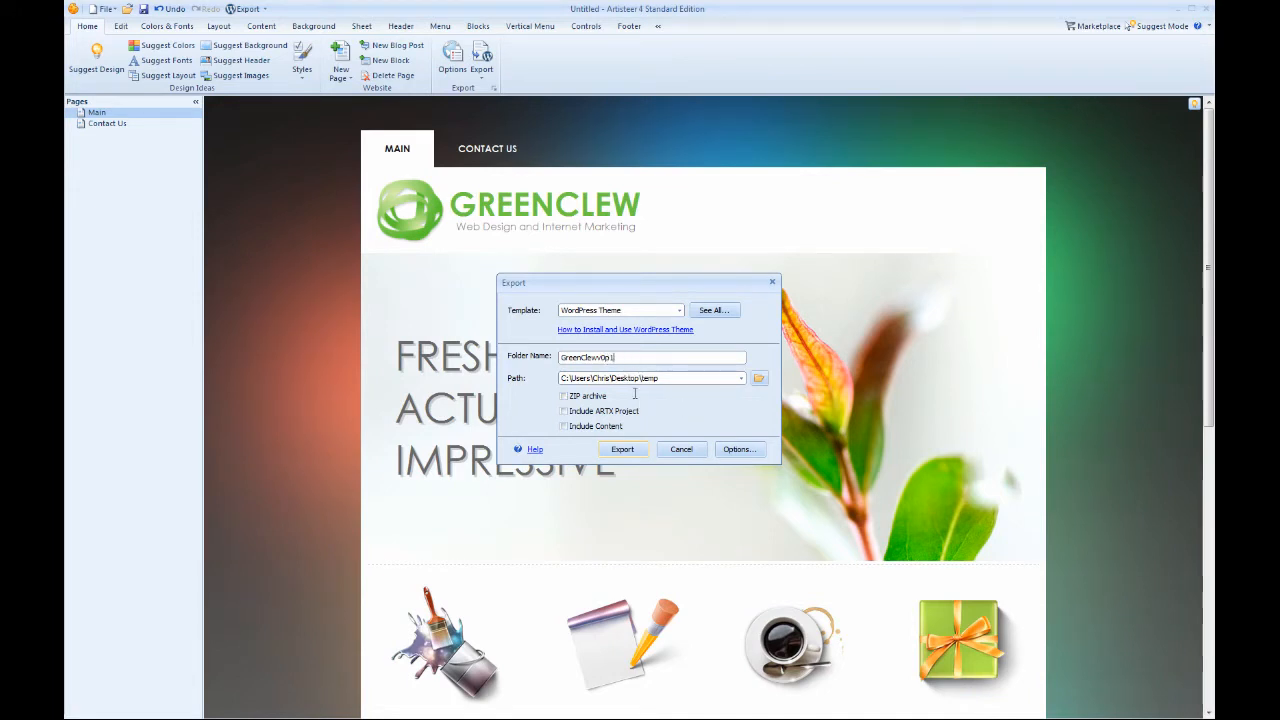
click(624, 451)
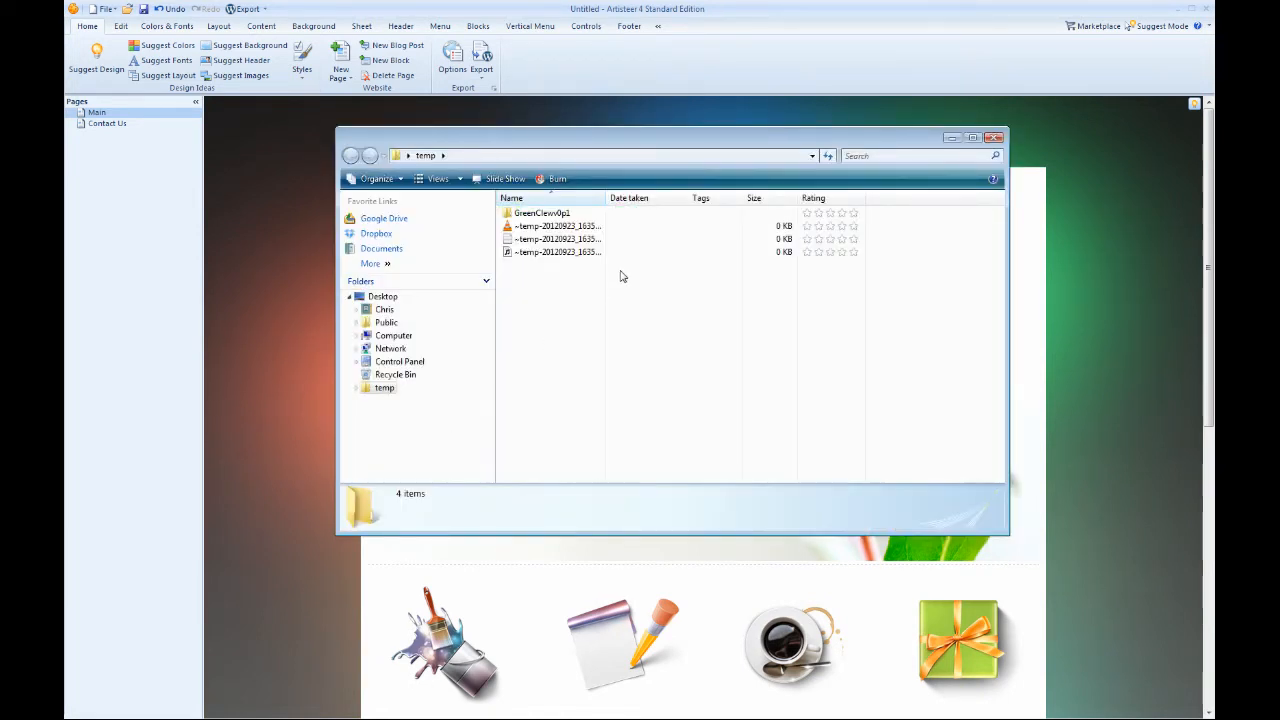
Open the exported GreenClewv0p1 folder, look through its theme files and go back to the temp folder.
drag(606, 198, 660, 198)
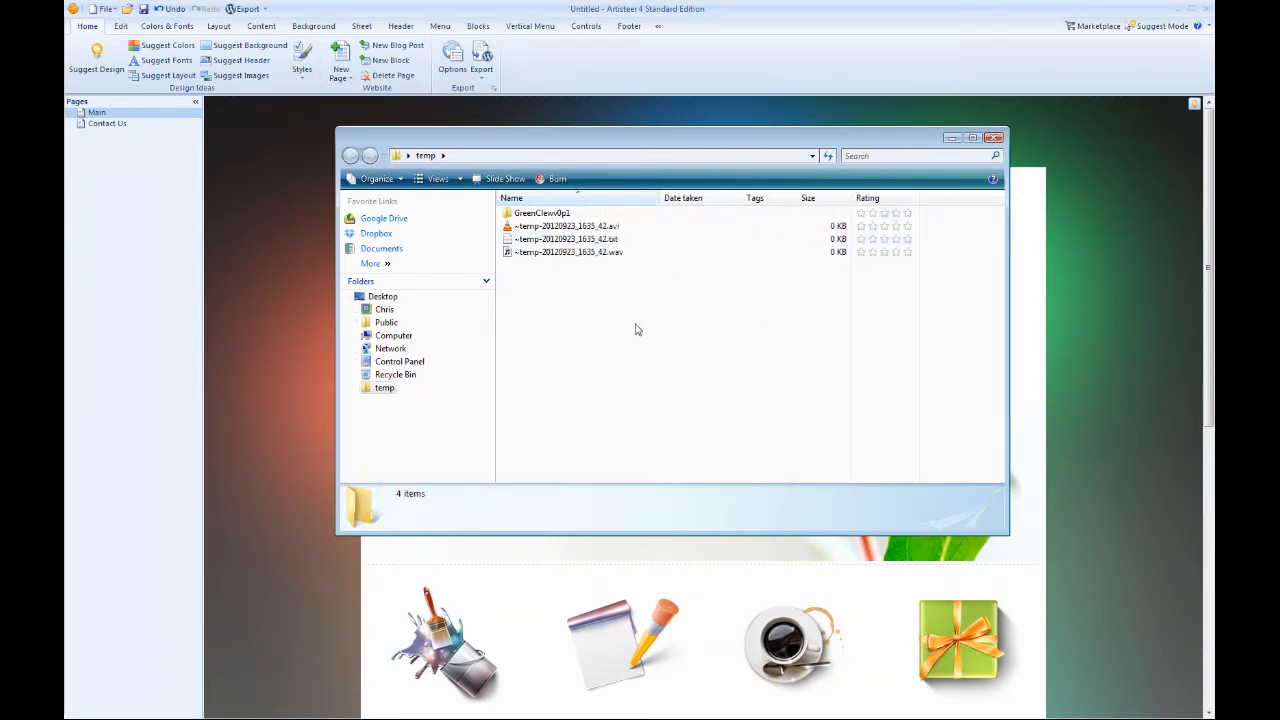
click(549, 216)
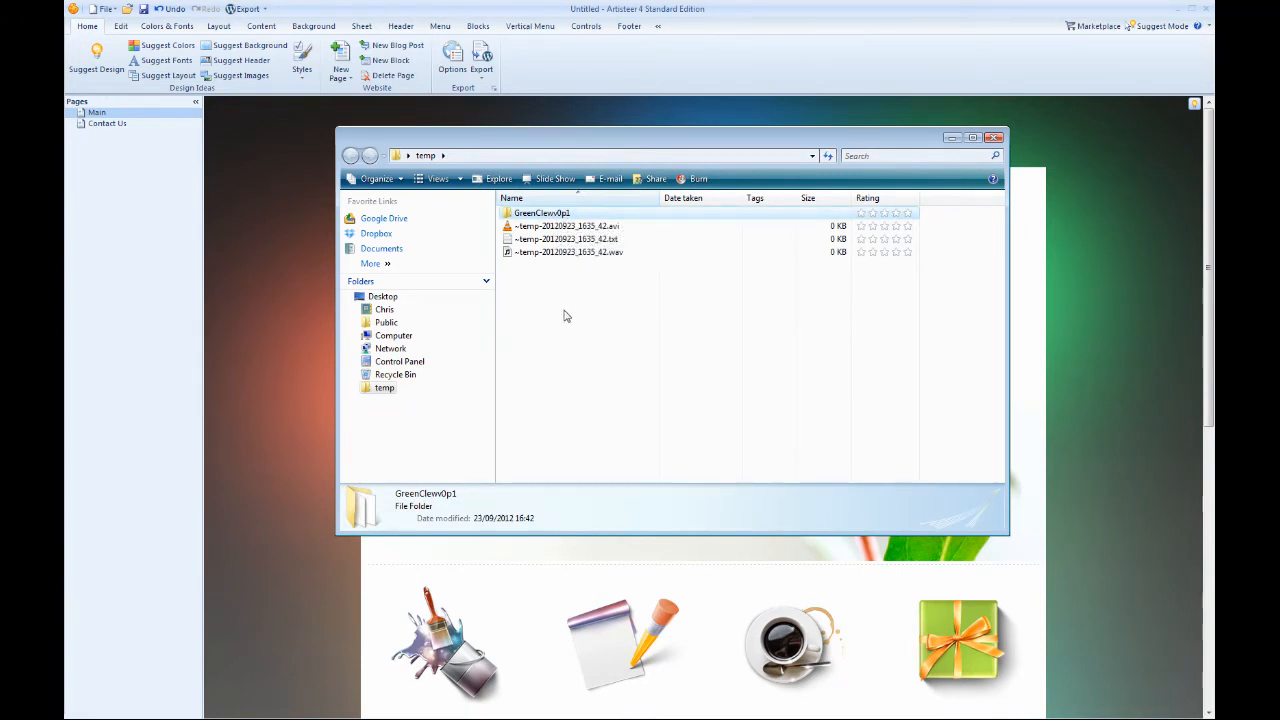
double_click(552, 215)
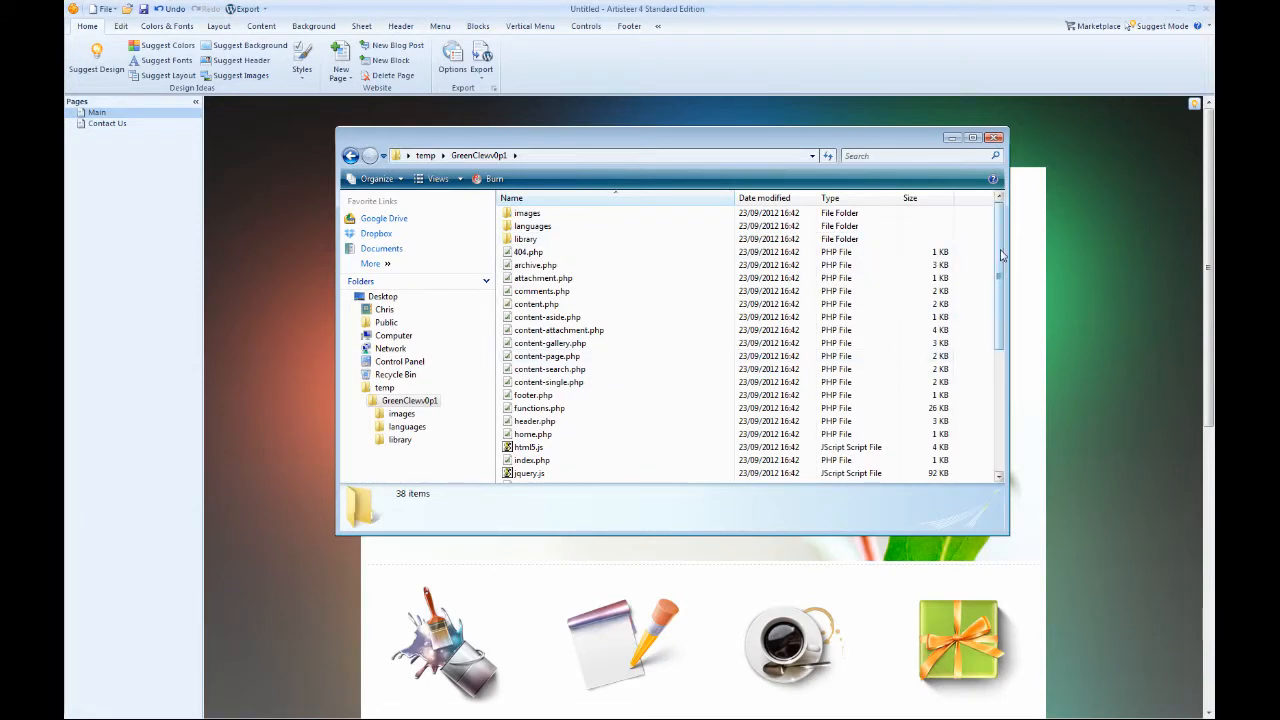
drag(999, 256, 979, 375)
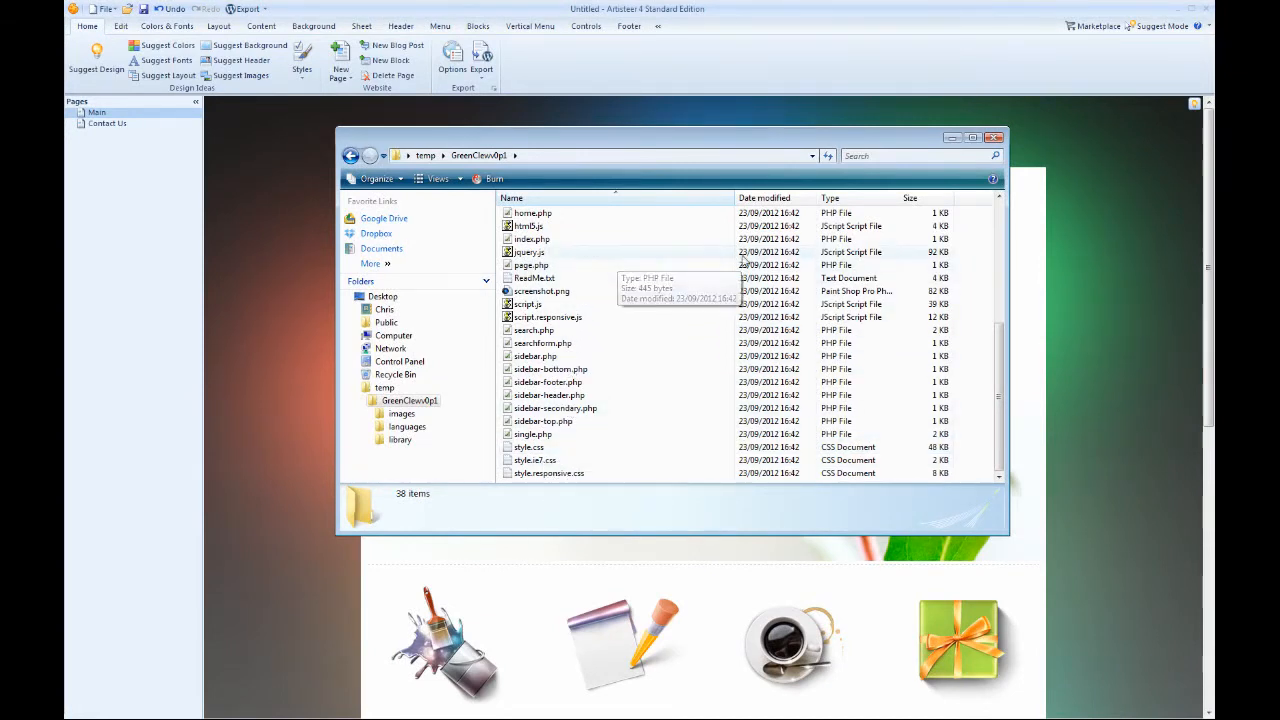
drag(998, 362, 998, 222)
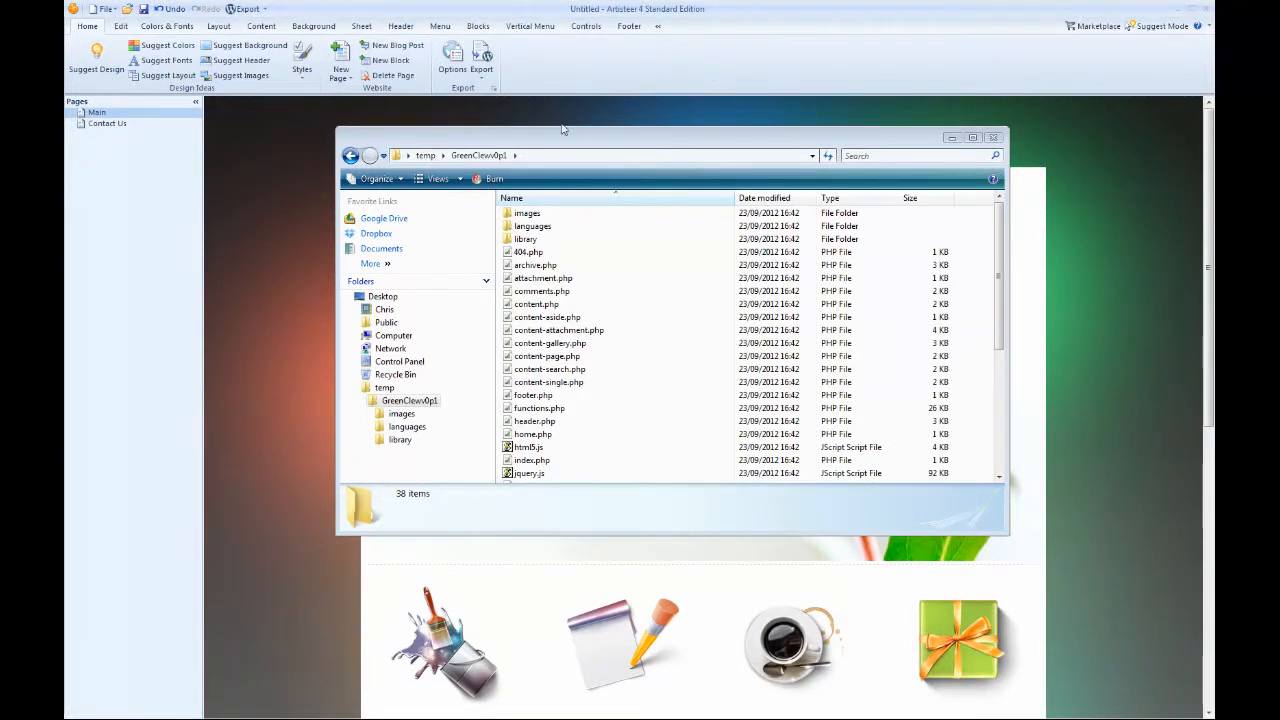
click(350, 155)
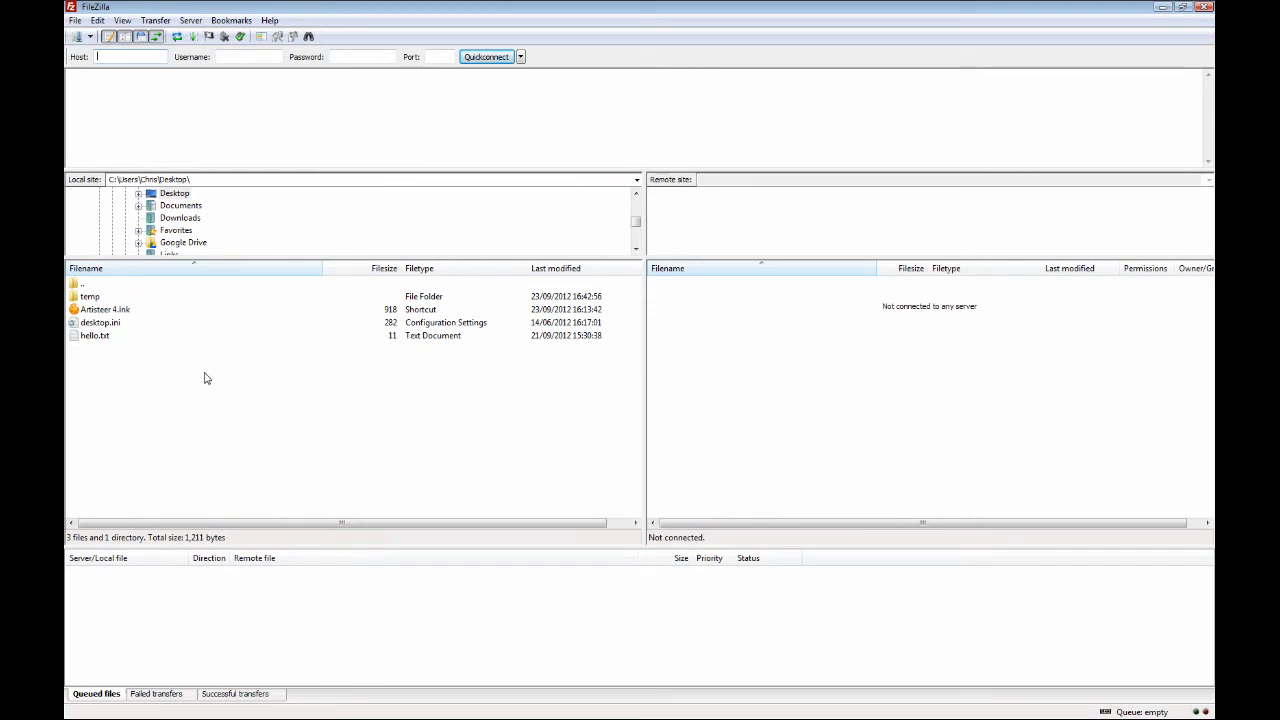
Switch to FileZilla, connect to the saved webcatalystdemo.co.uk (liquid web) site and select the remote public_html folder.
click(75, 20)
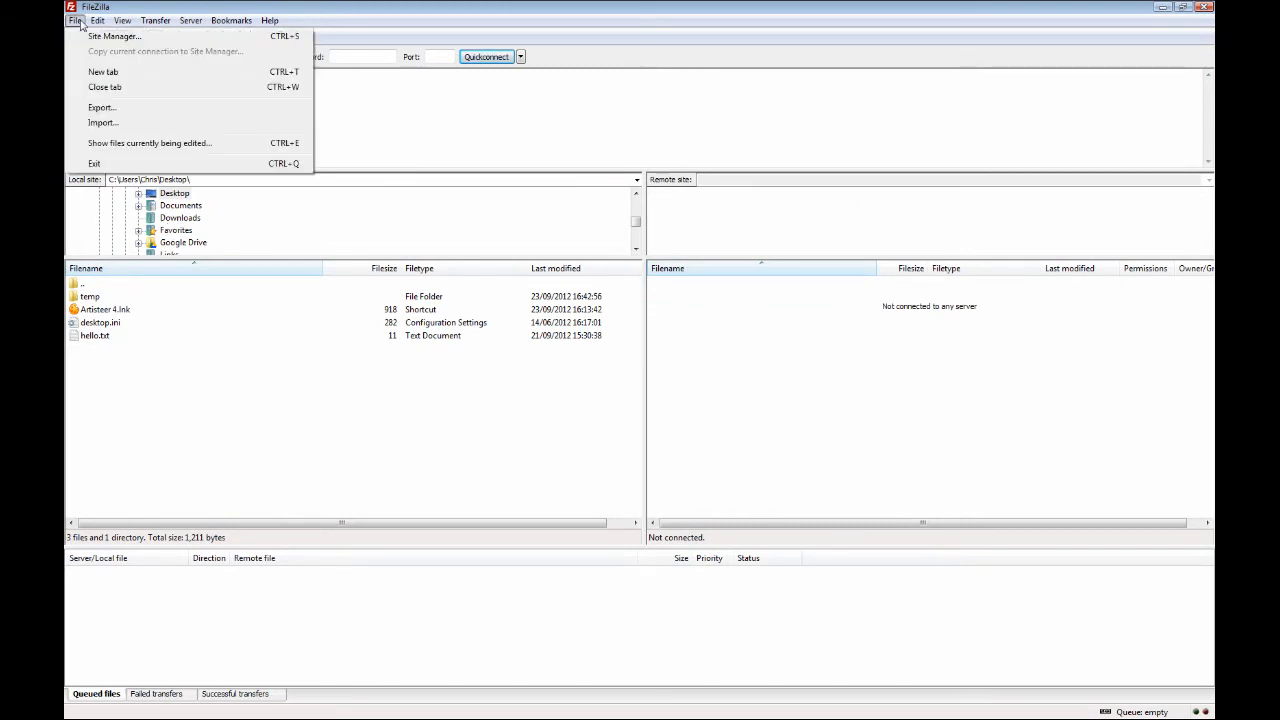
mouse_move(122, 20)
click(183, 6)
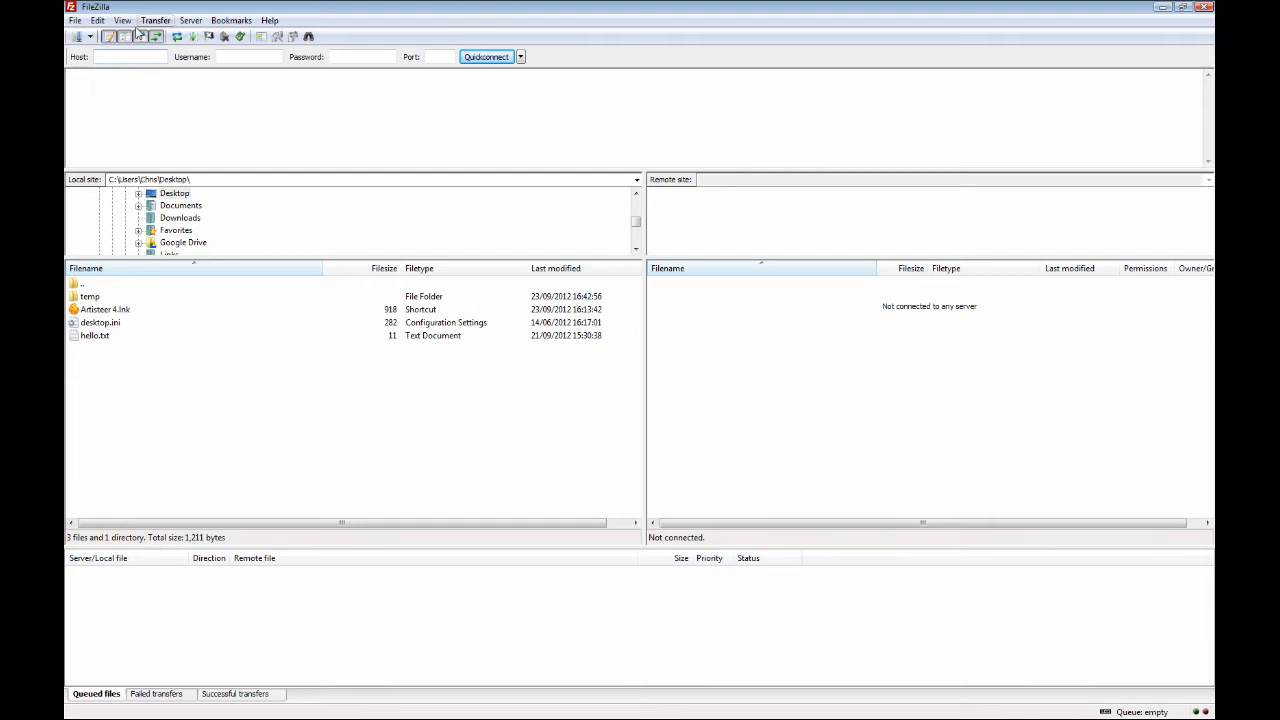
click(78, 38)
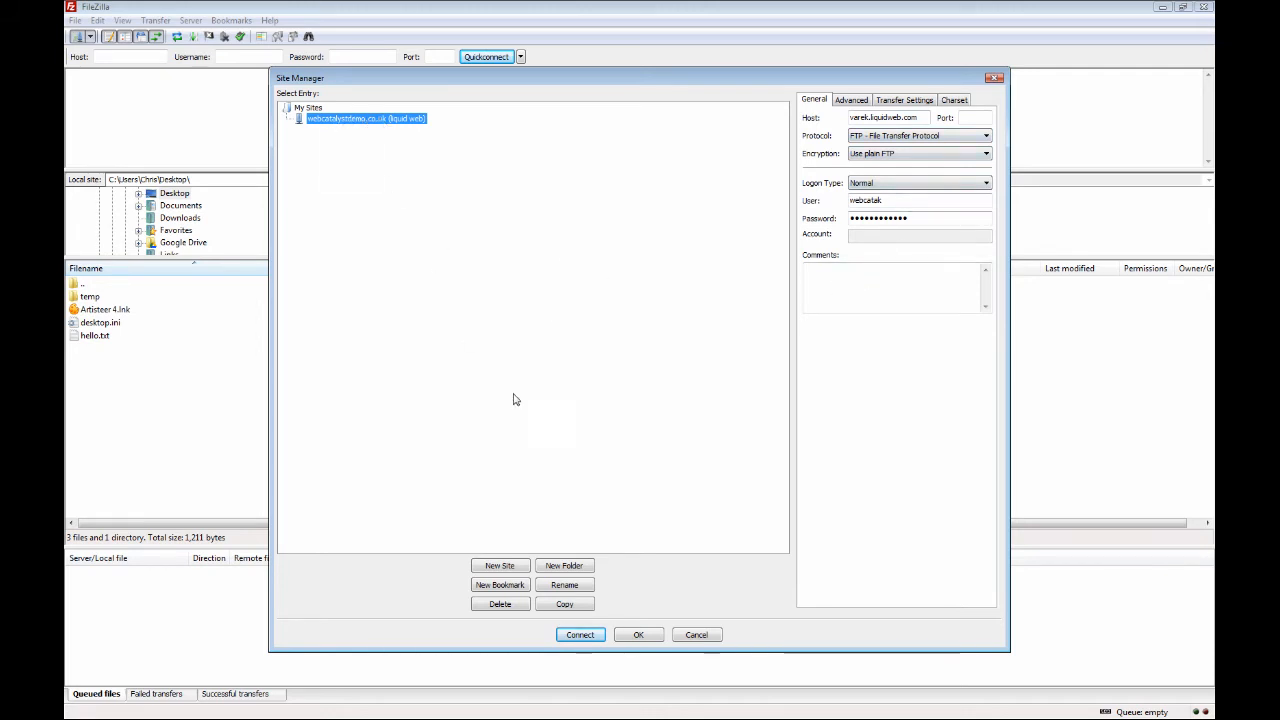
click(581, 635)
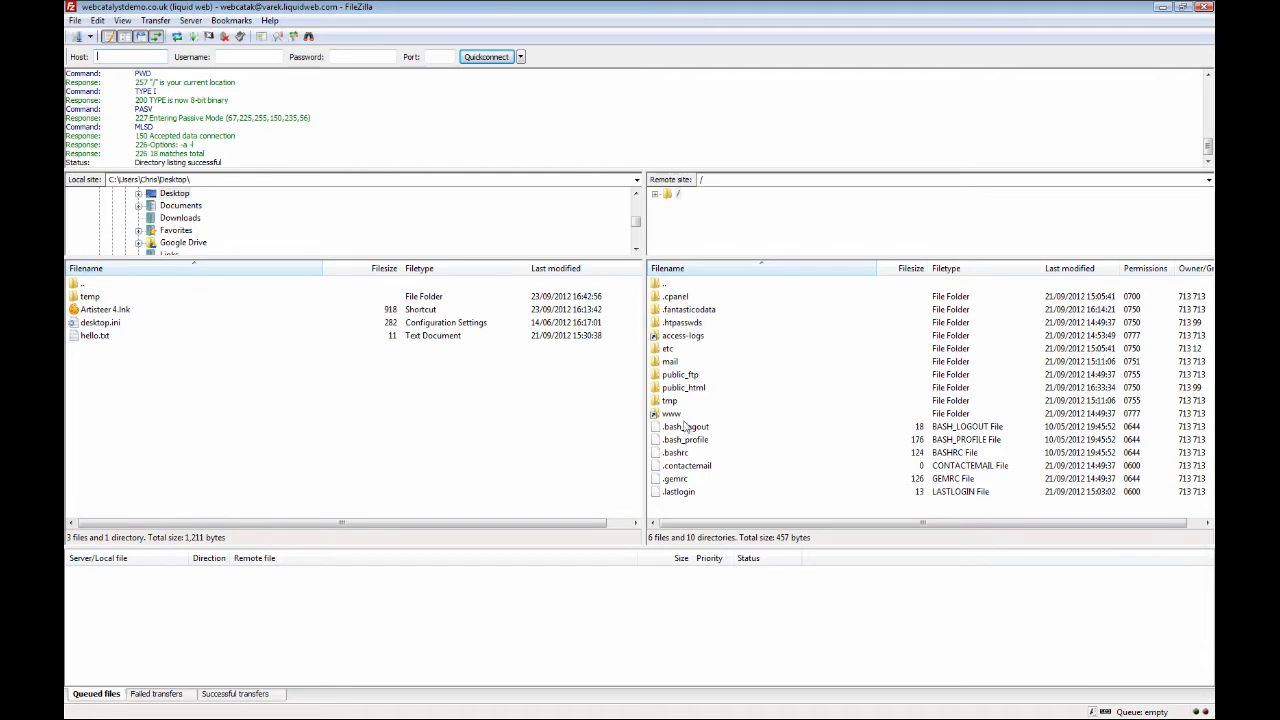
click(686, 390)
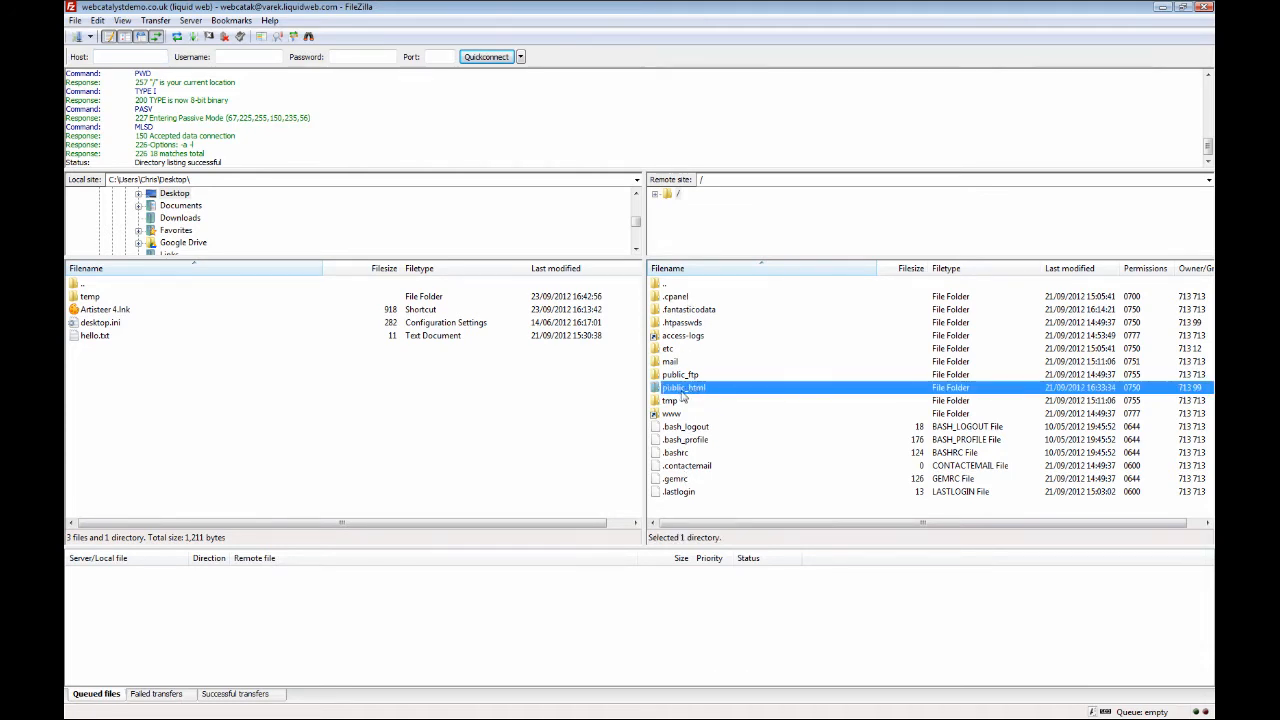
Open the themes folder inside public_html/wp-content on the remote site.
double_click(697, 392)
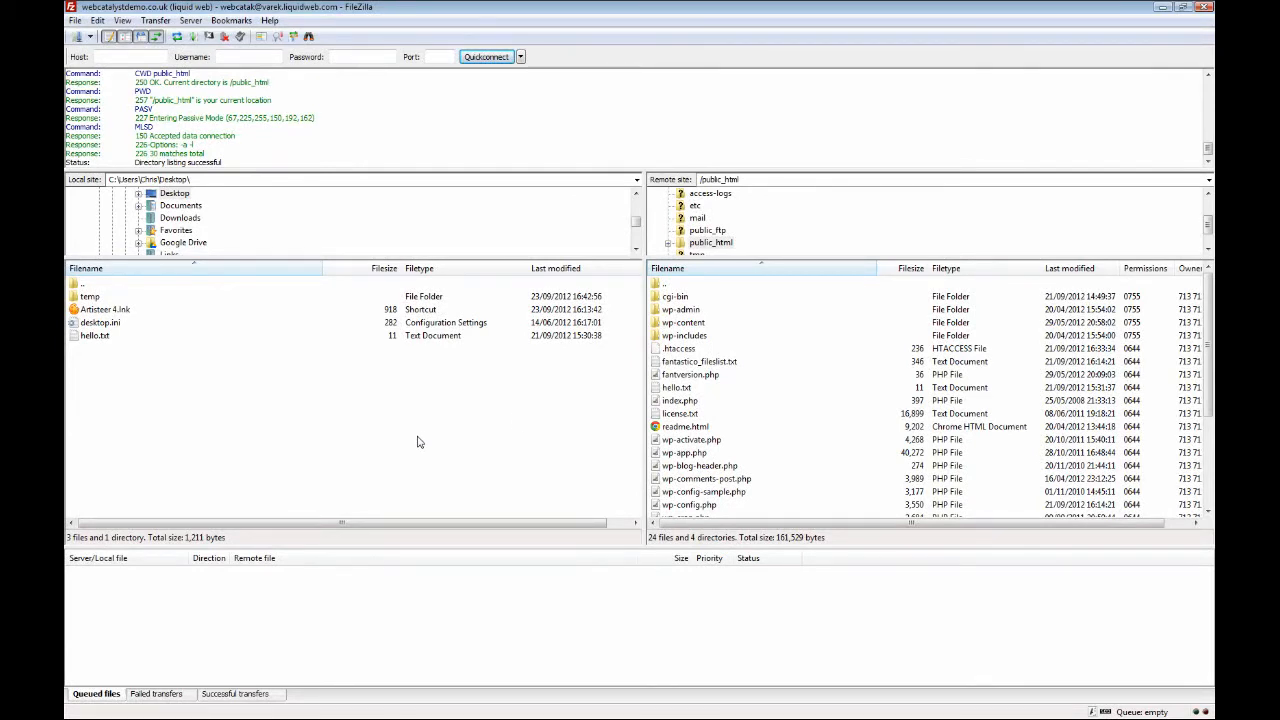
click(682, 326)
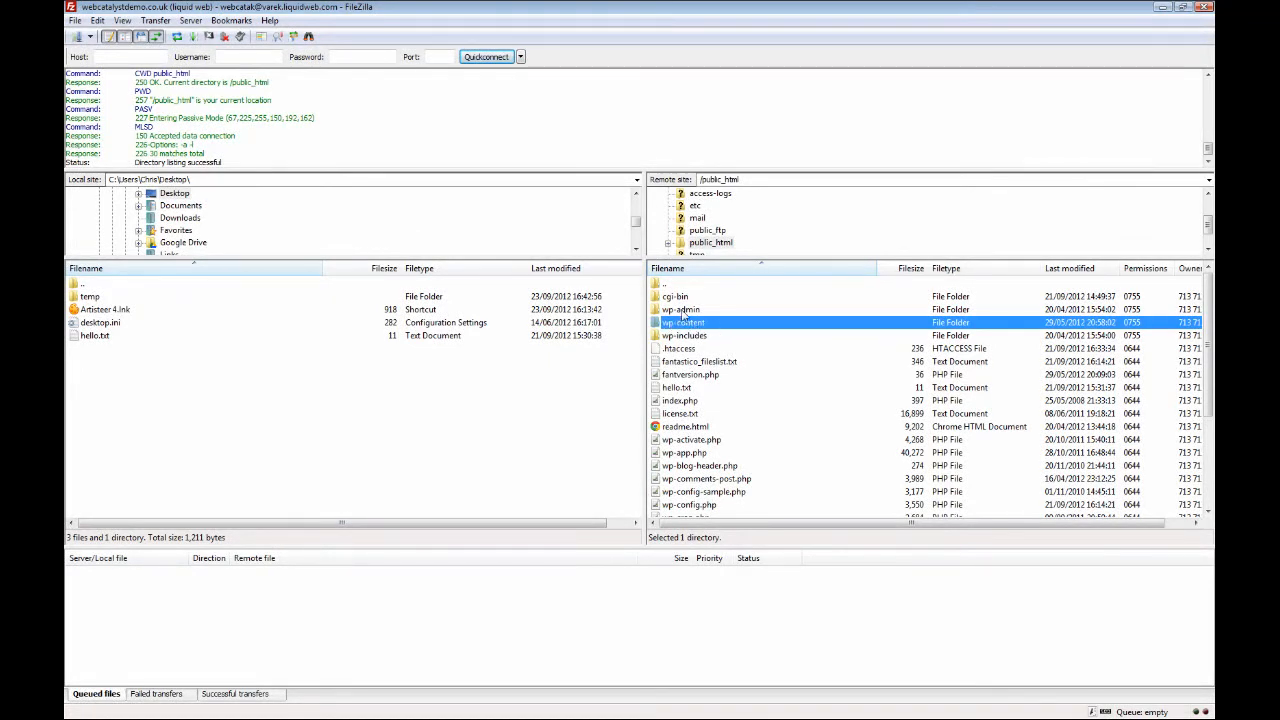
click(683, 311)
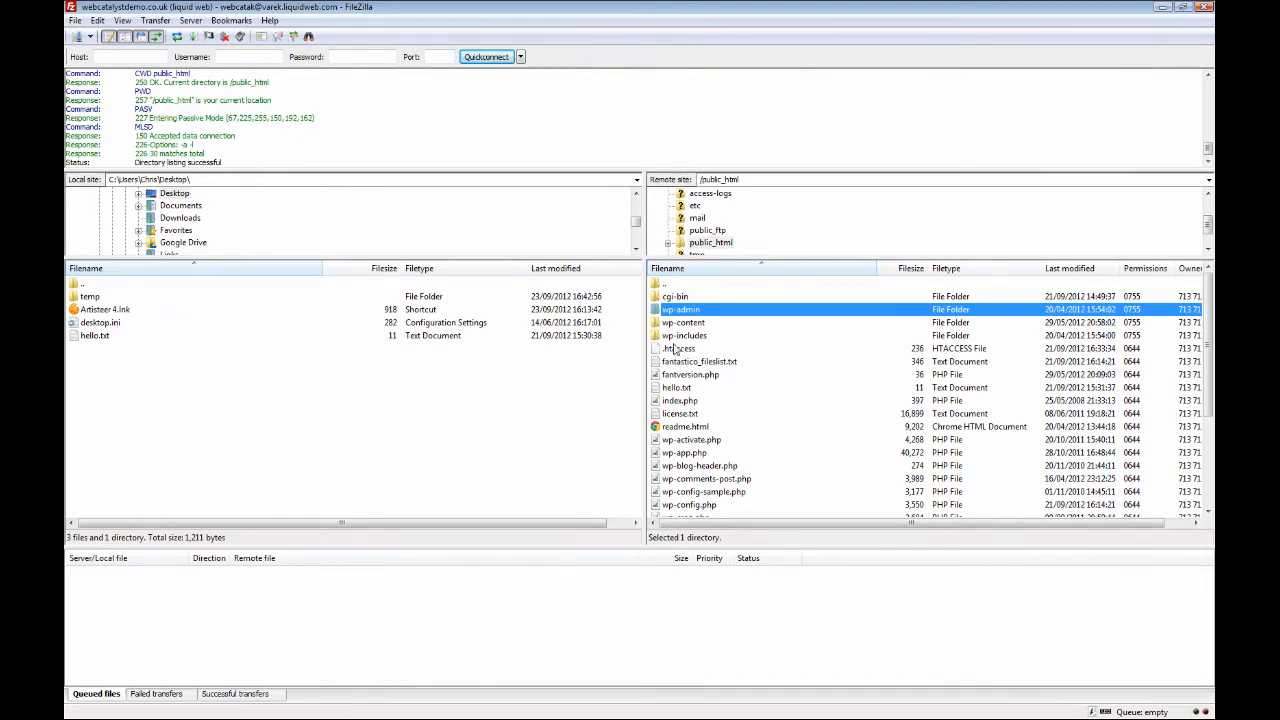
click(682, 323)
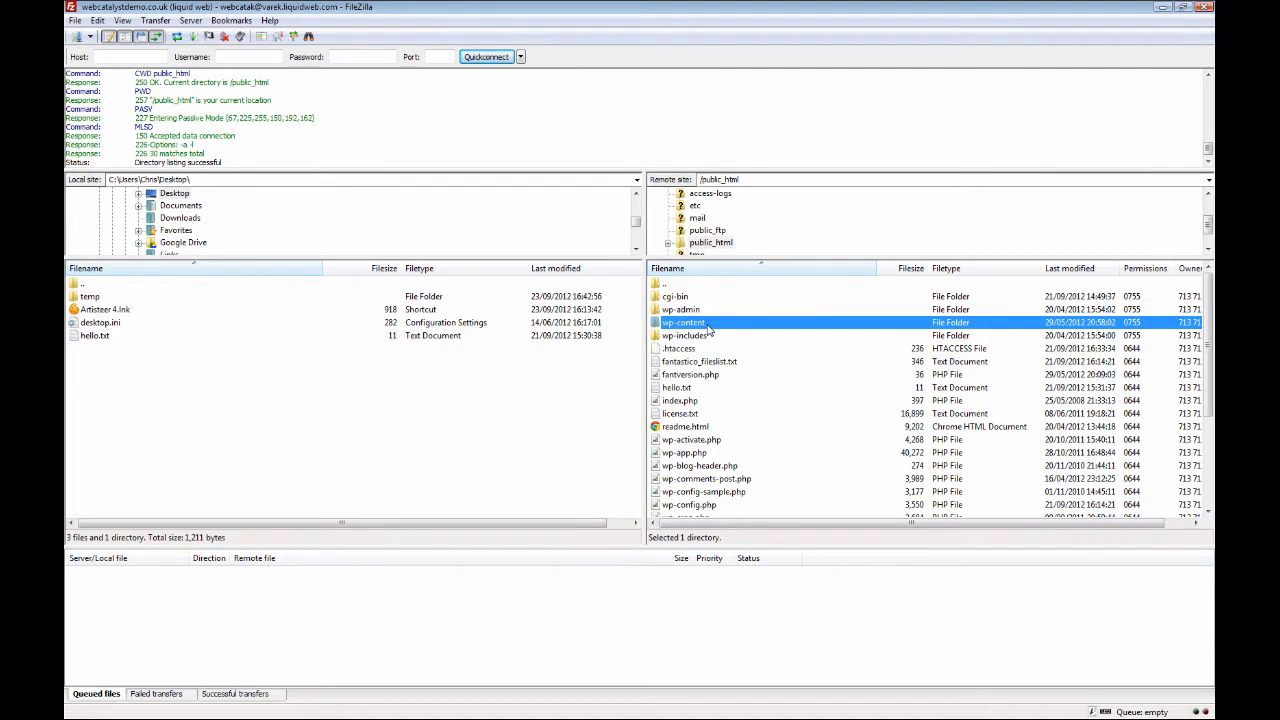
double_click(707, 328)
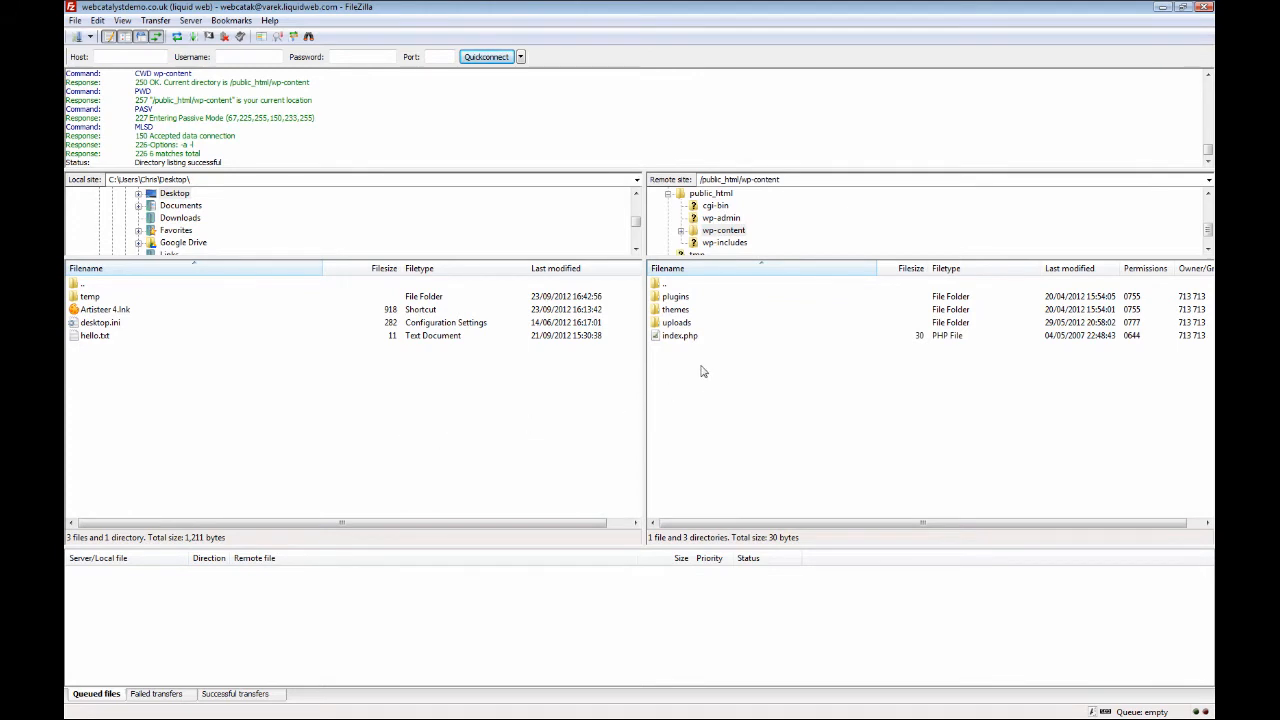
click(691, 312)
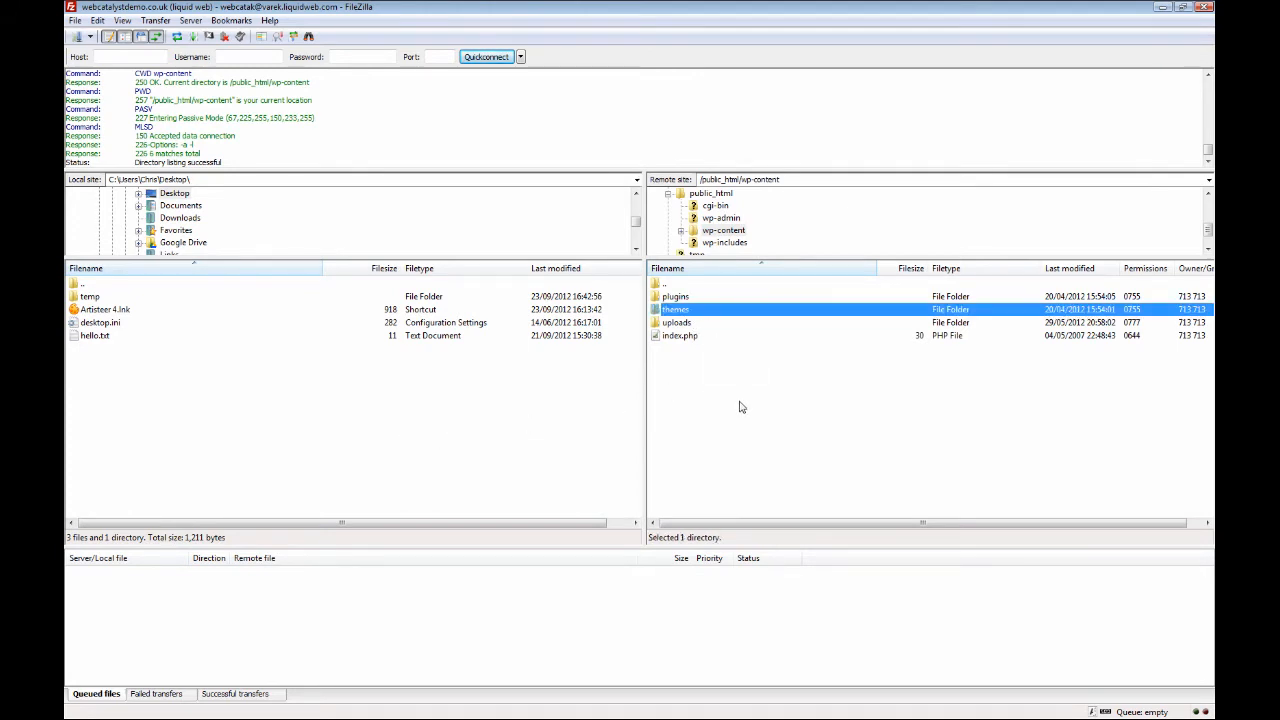
double_click(692, 314)
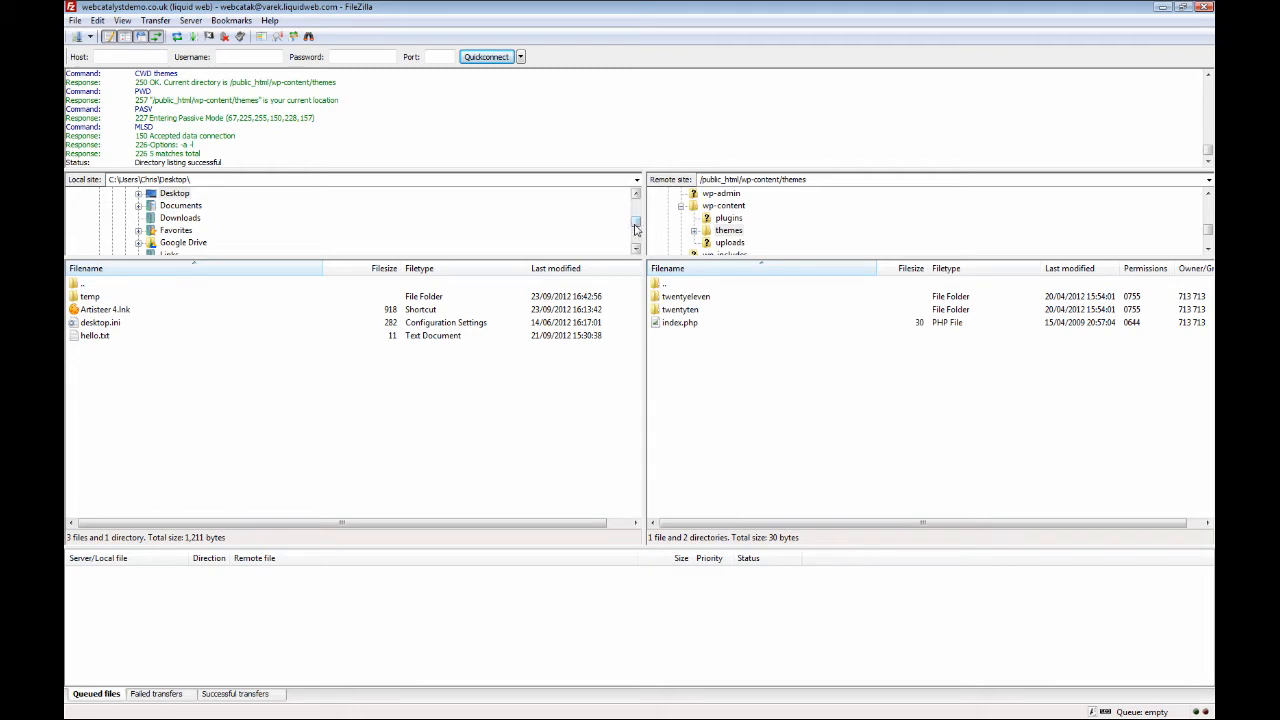
Open the desktop's temp folder on the local site to find the GreenClewv0p1 theme folder.
drag(636, 229, 635, 204)
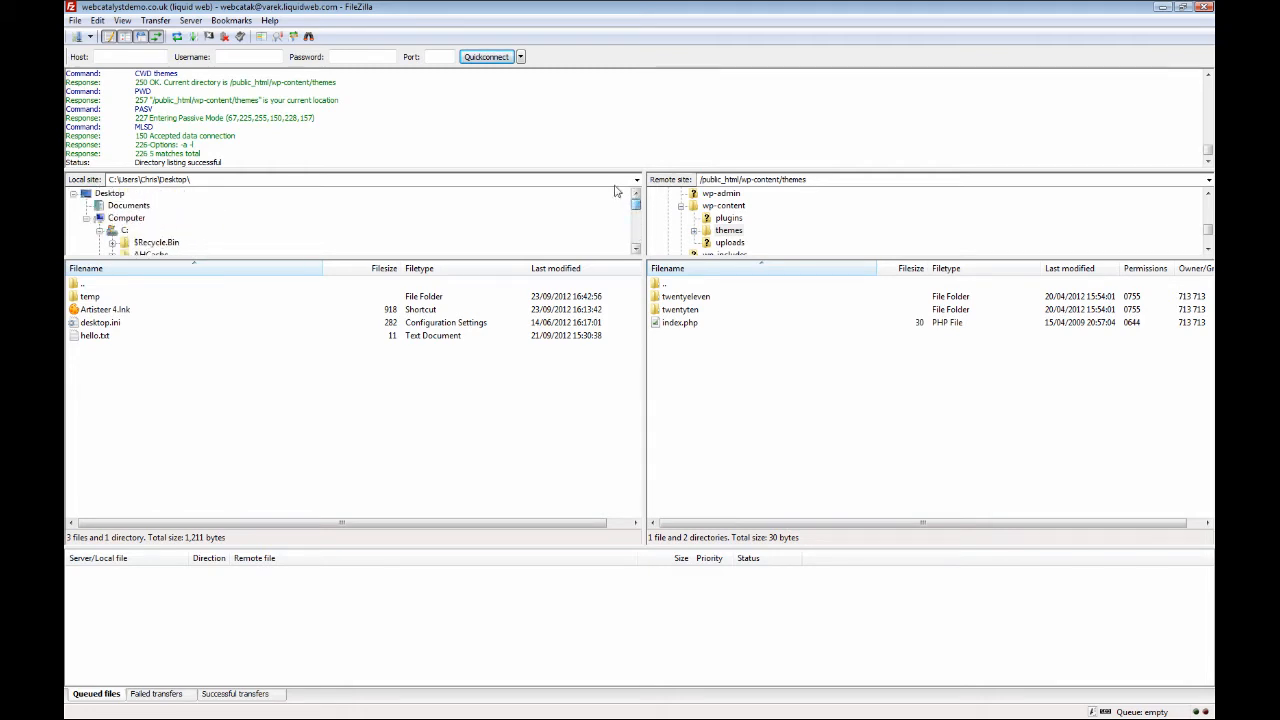
click(115, 194)
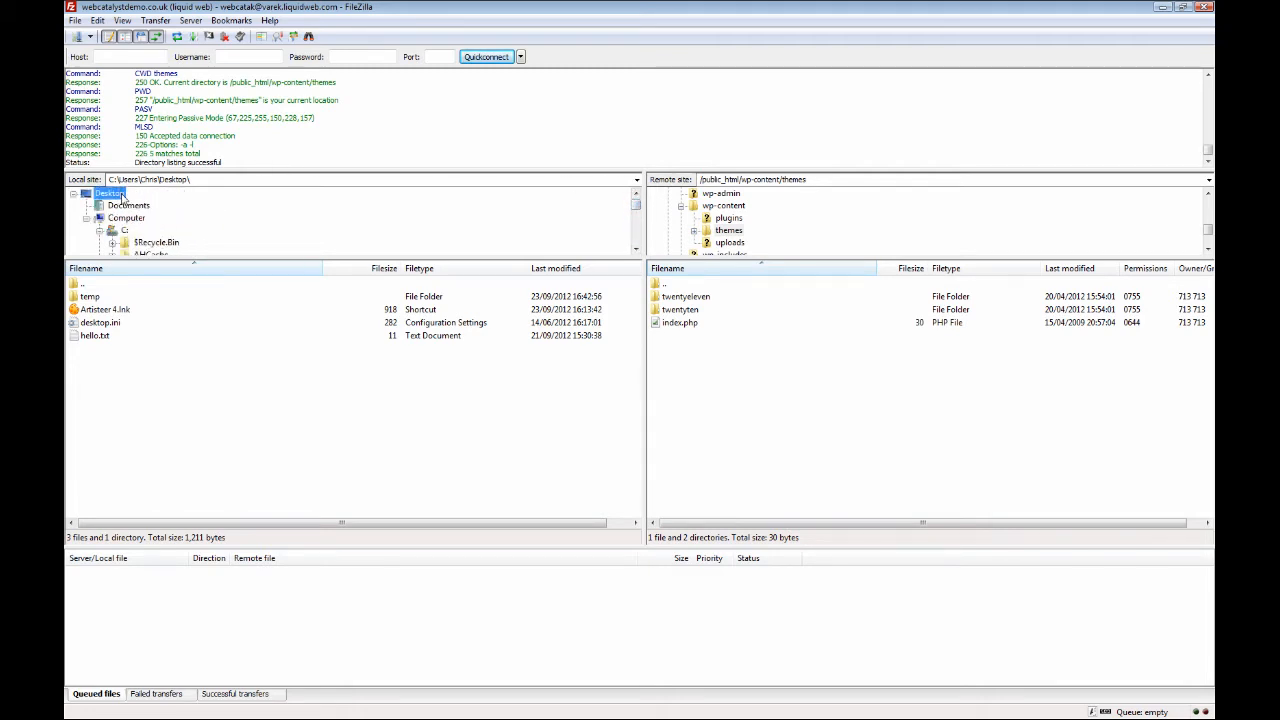
double_click(91, 300)
click(118, 298)
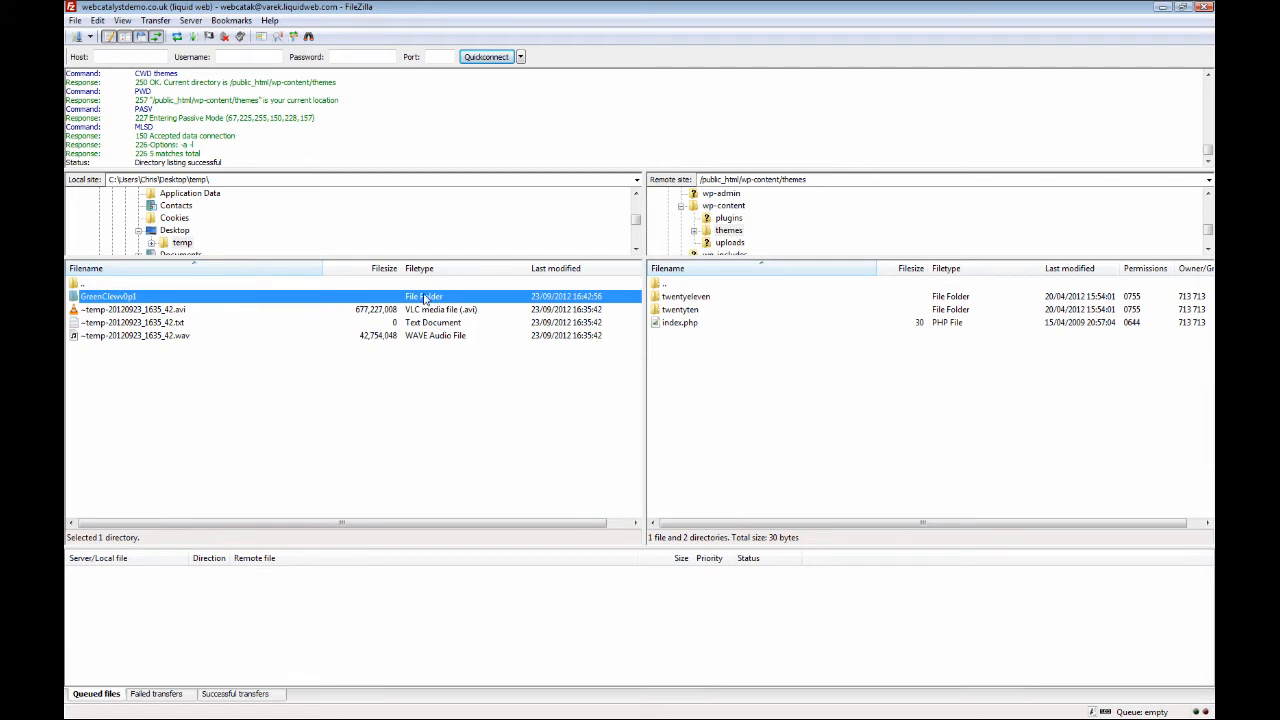
click(147, 431)
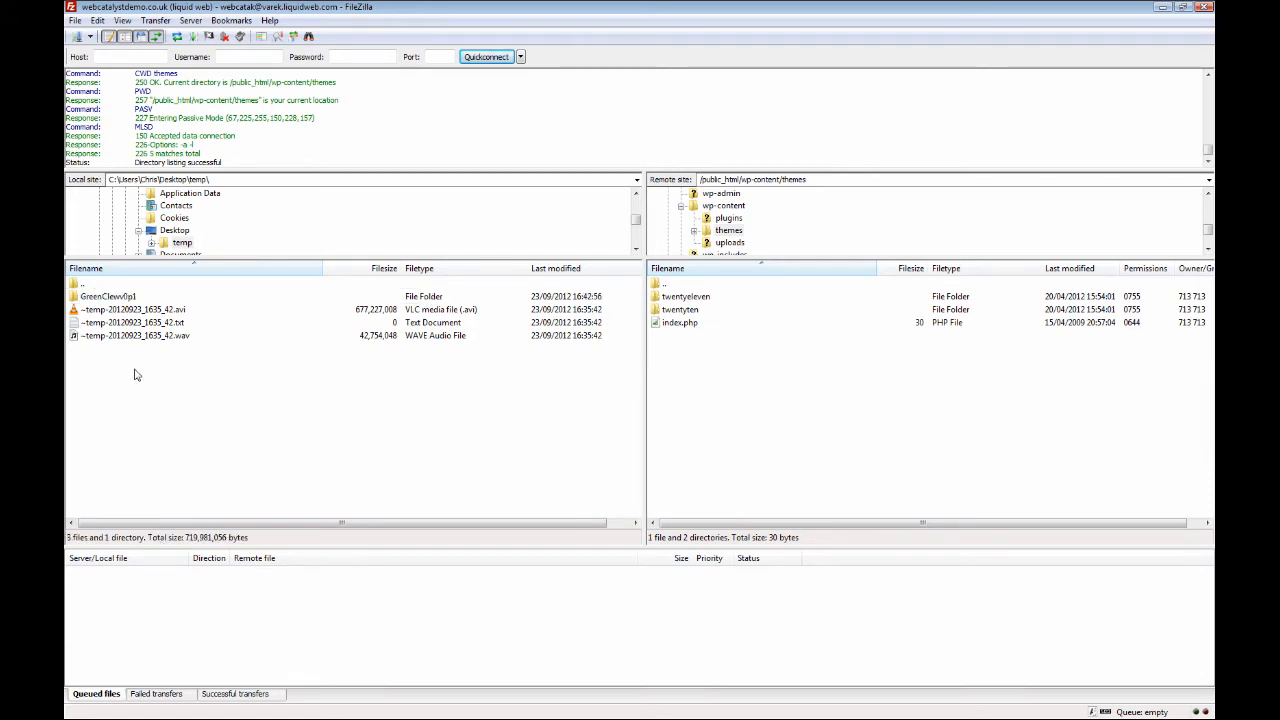
Upload the GreenClewv0p1 folder to the remote themes folder, overwriting the existing screenshot.png.
right_click(101, 298)
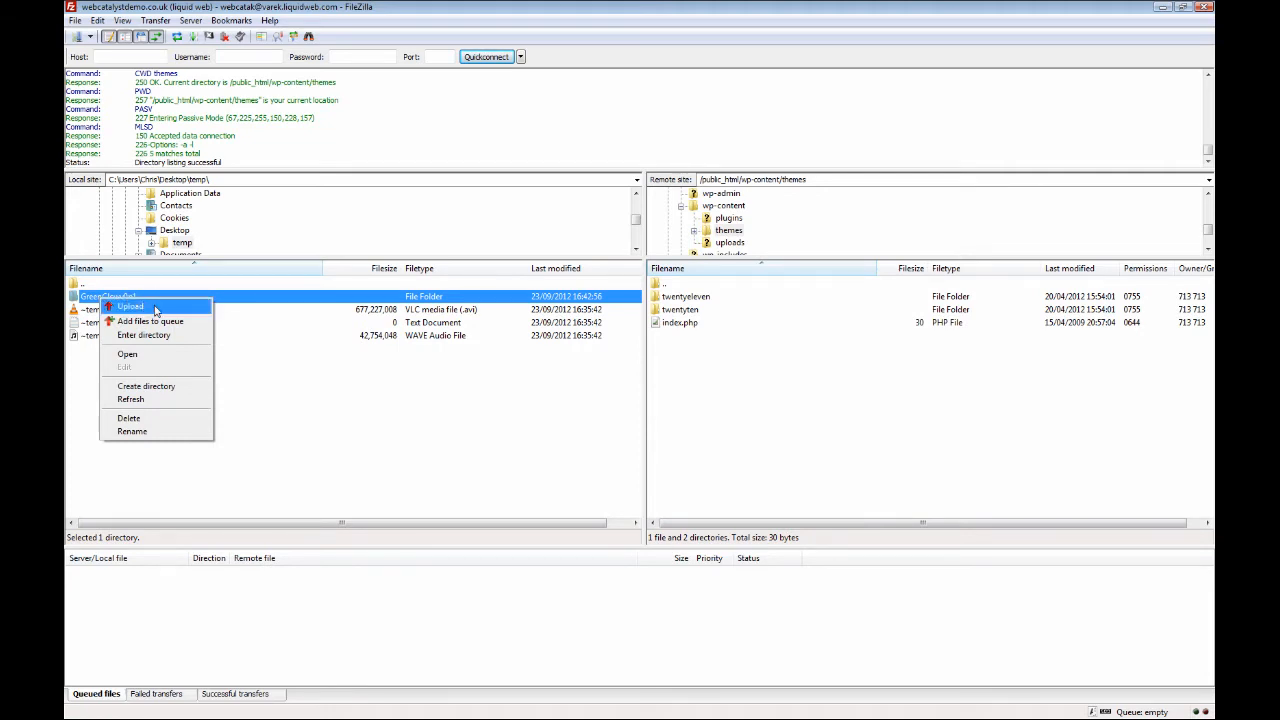
click(131, 306)
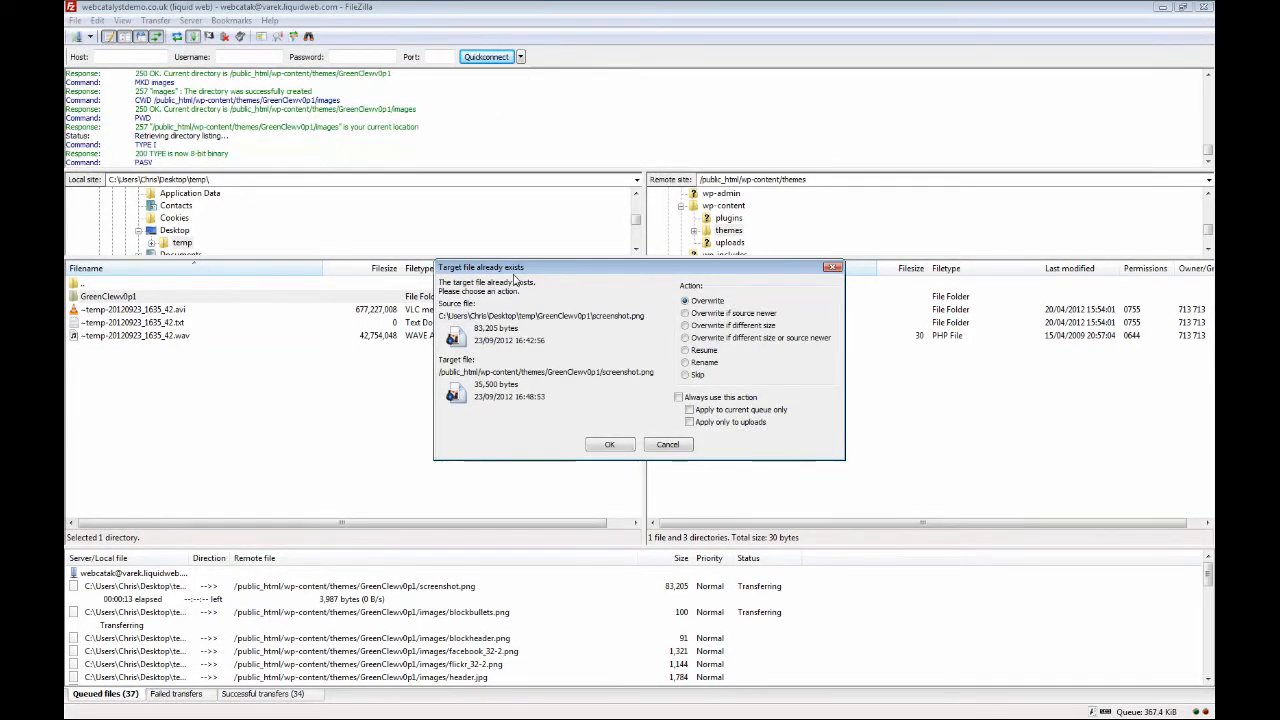
drag(562, 274, 573, 307)
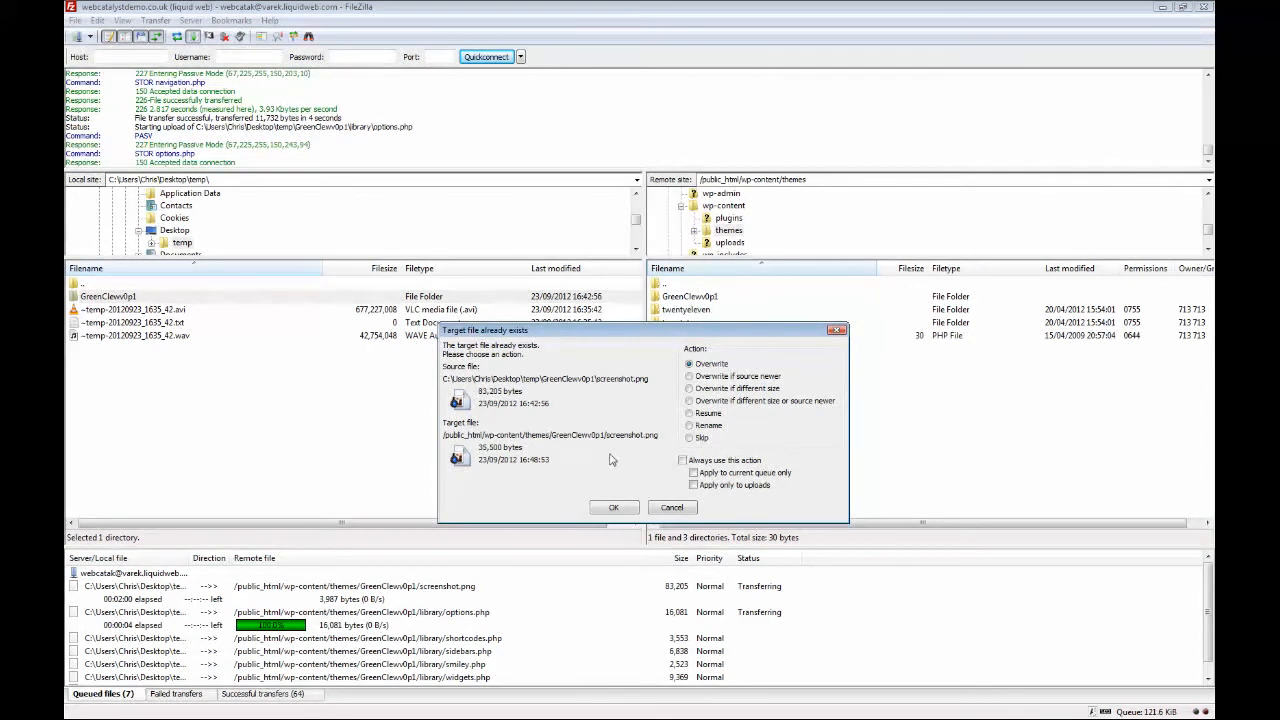
click(614, 508)
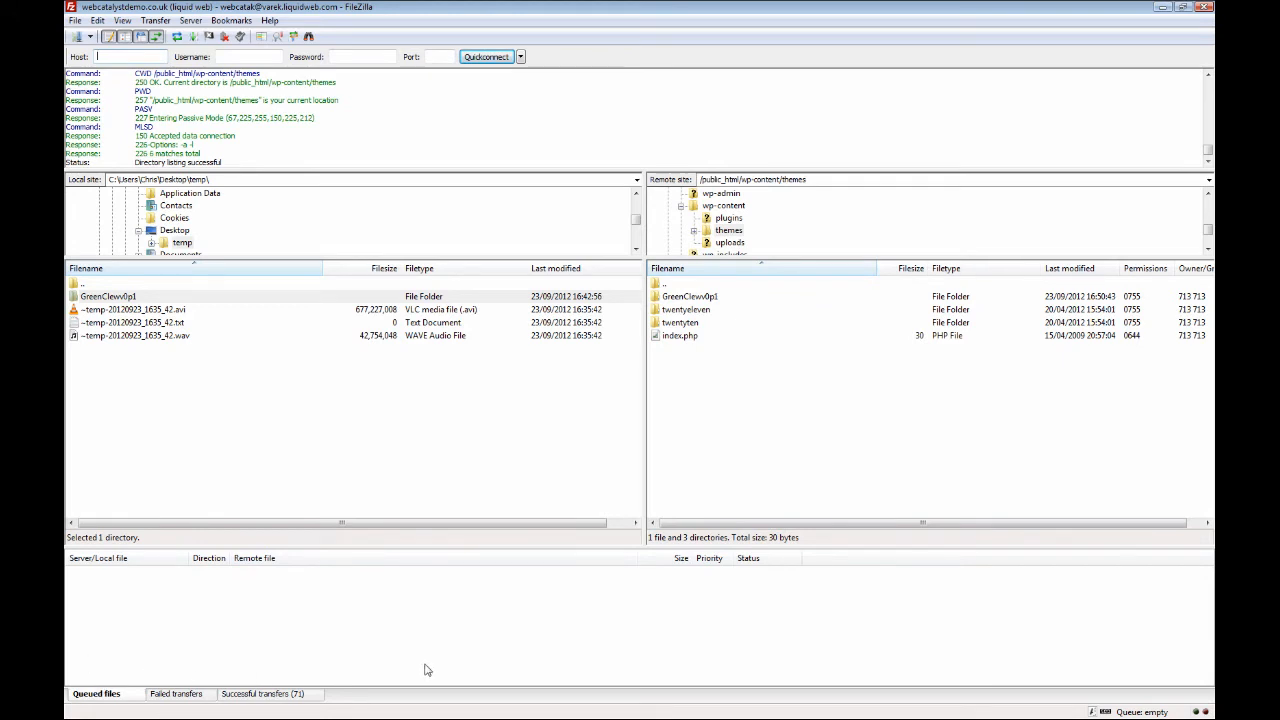
Open the GreenClewv0p1 folder on both the remote and local sites and compare their contents.
click(267, 466)
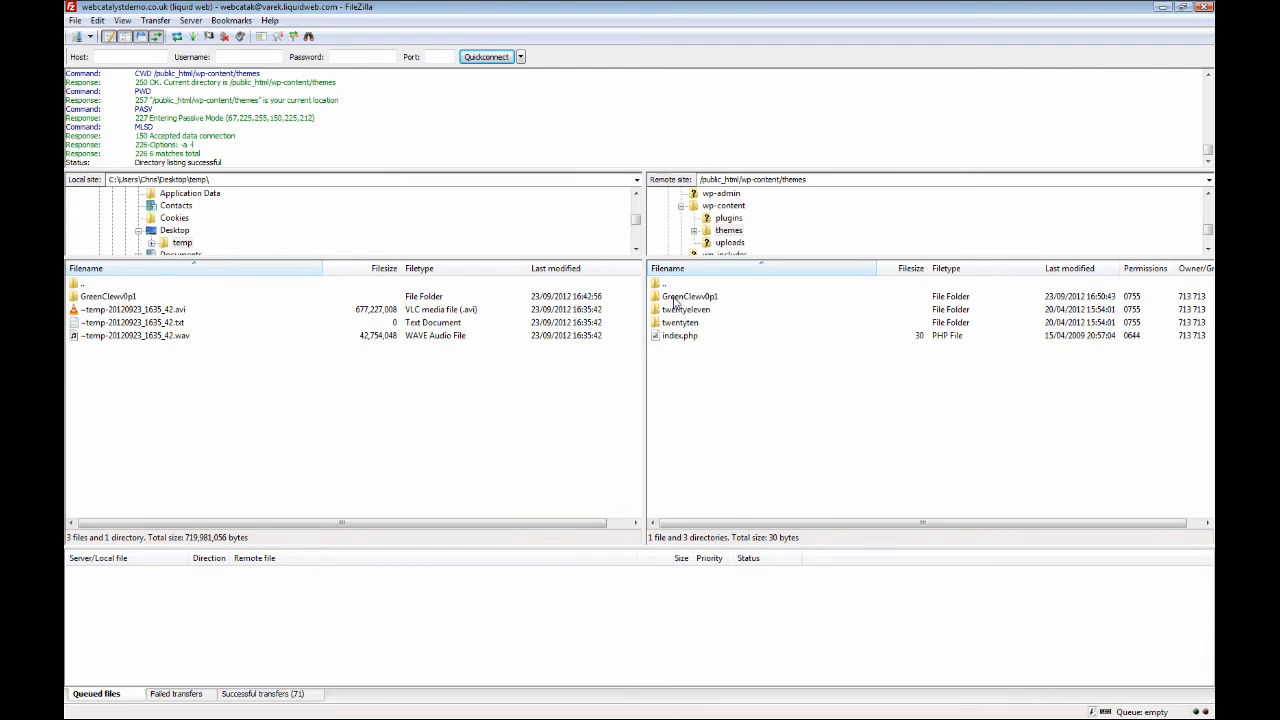
double_click(704, 298)
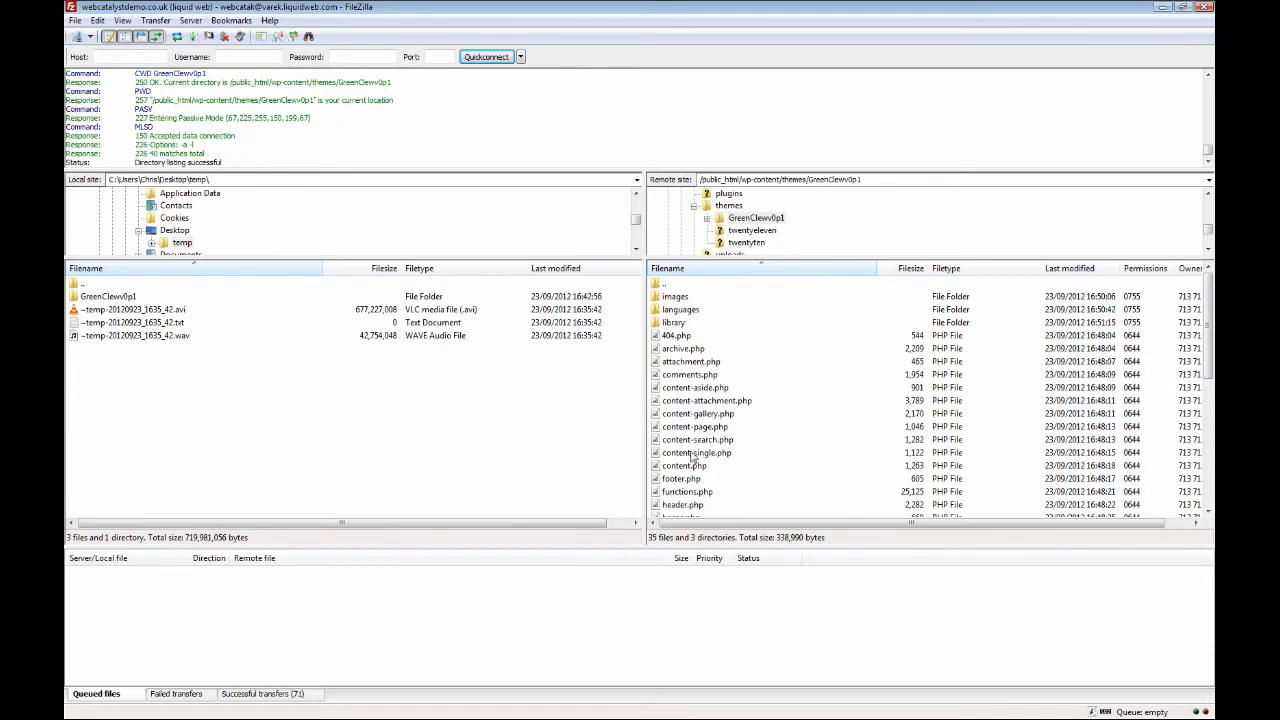
double_click(117, 298)
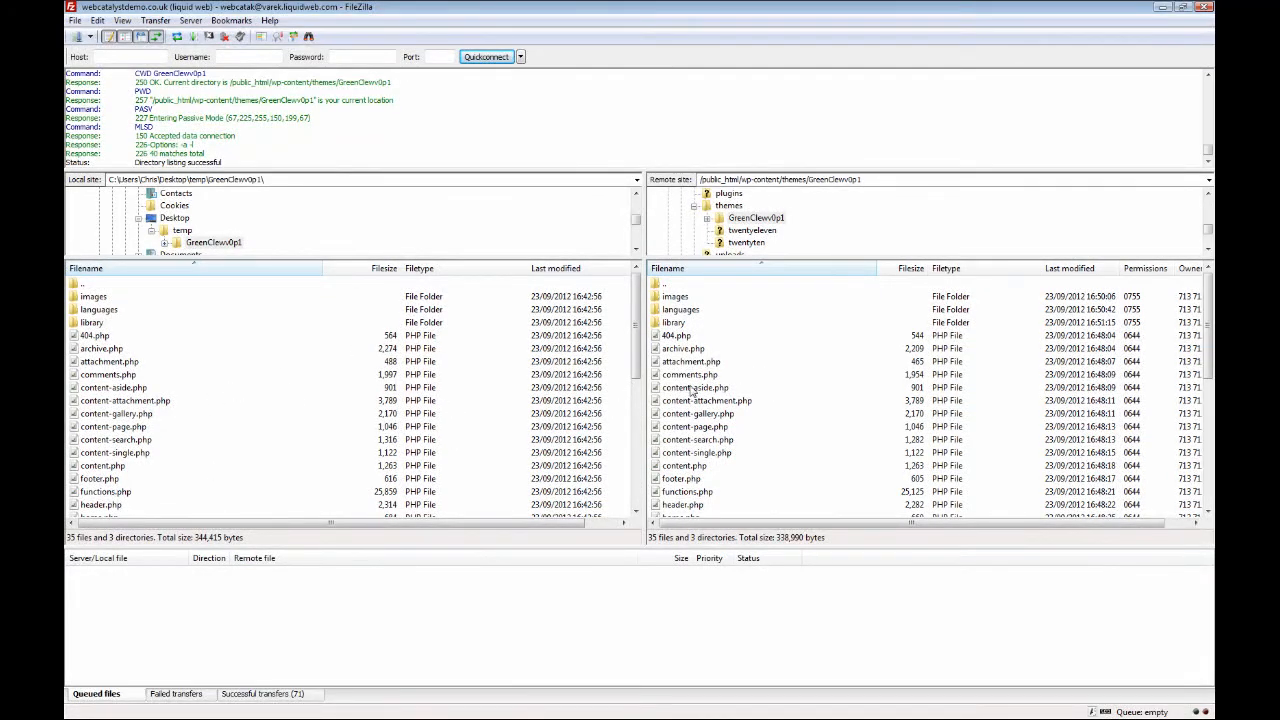
mouse_move(1206, 356)
mouse_down()
mouse_move(1205, 475)
mouse_move(1199, 354)
mouse_up()
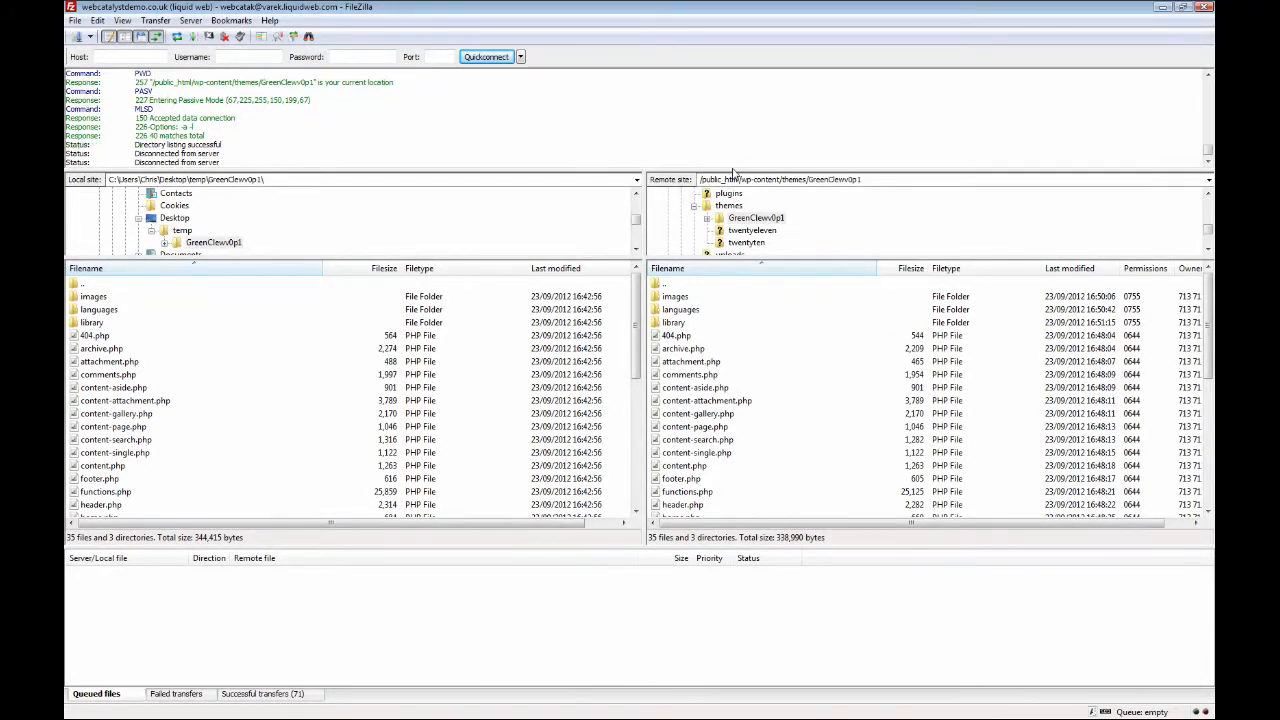
Close FileZilla and minimize the temp folder window and Artisteer to reach the desktop.
click(1206, 8)
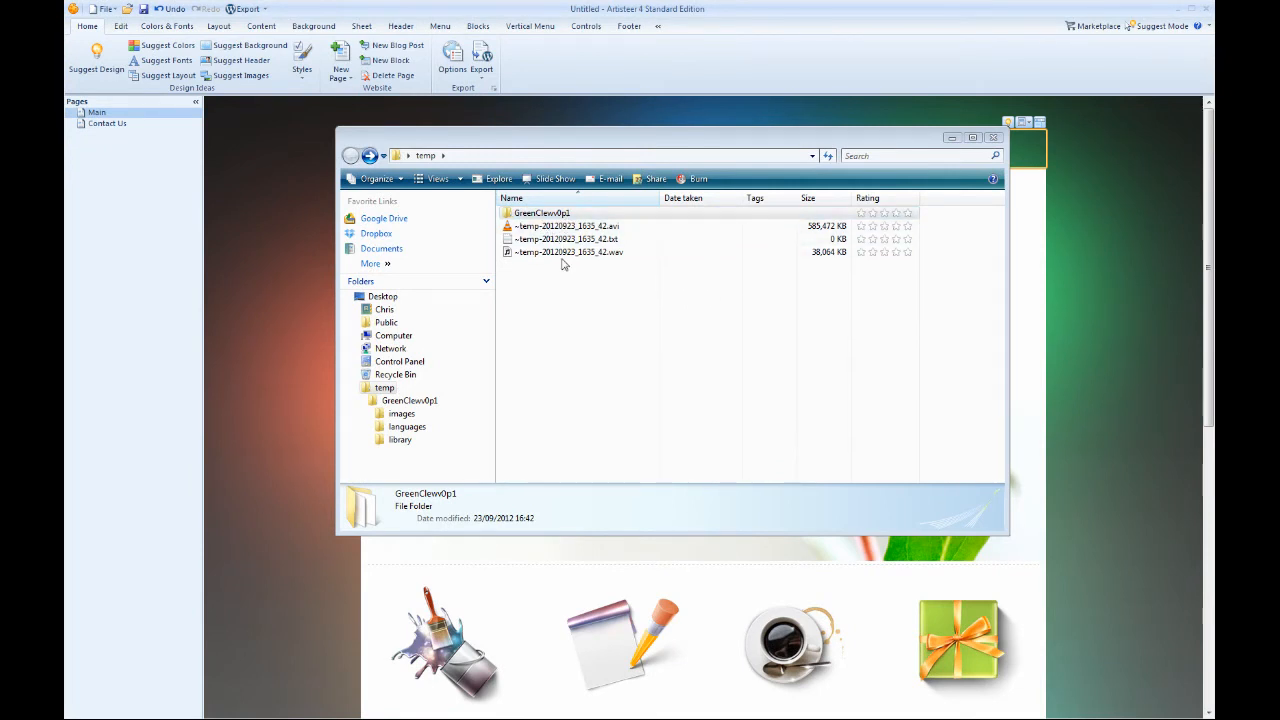
click(569, 343)
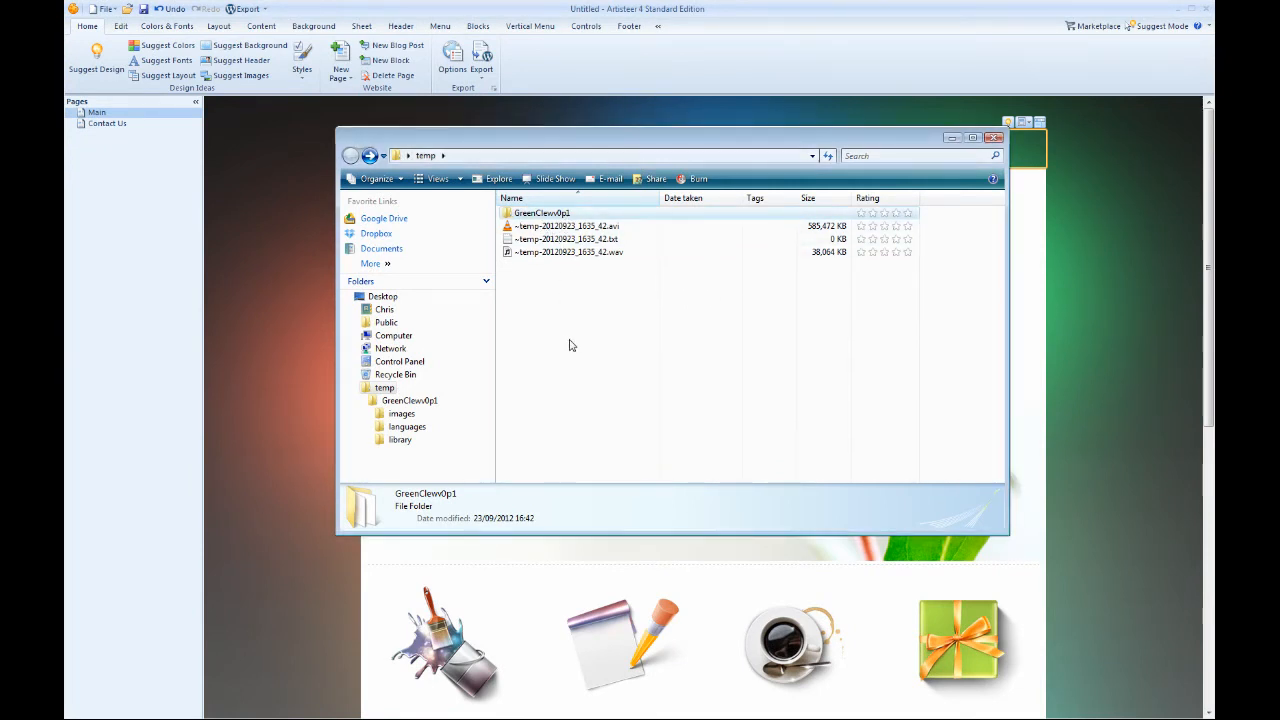
click(951, 138)
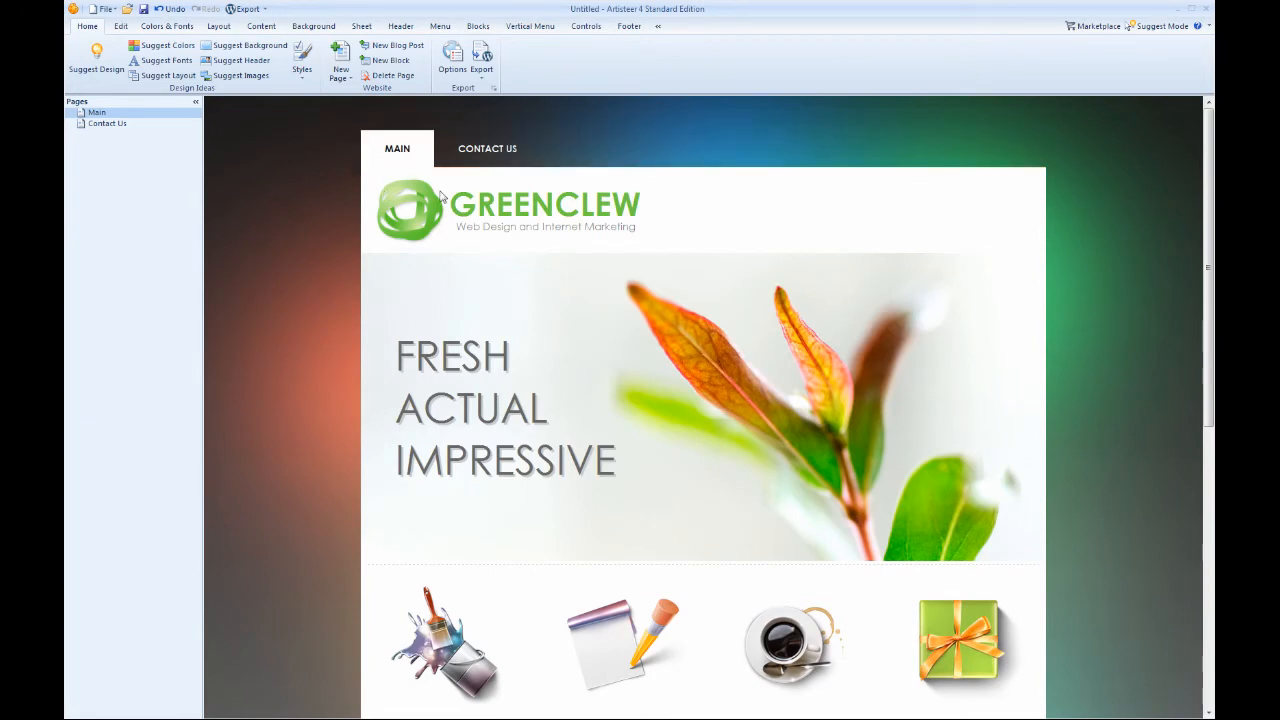
click(1178, 10)
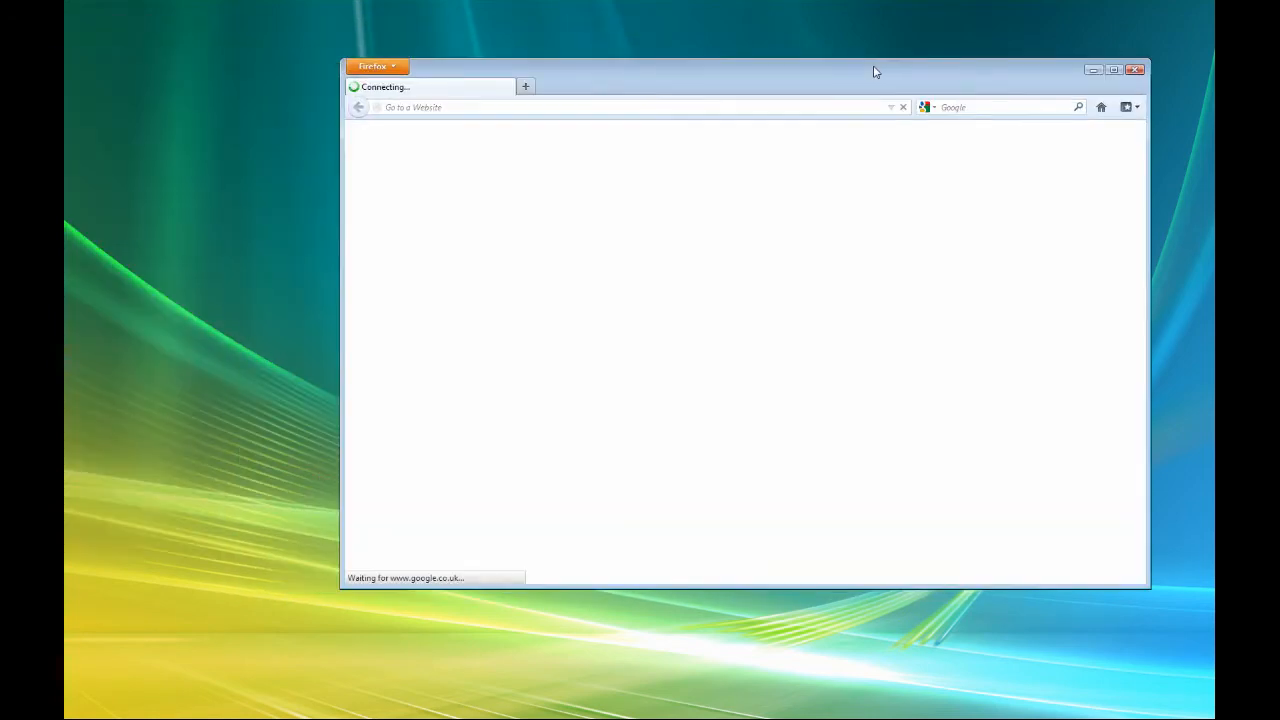
double_click(874, 68)
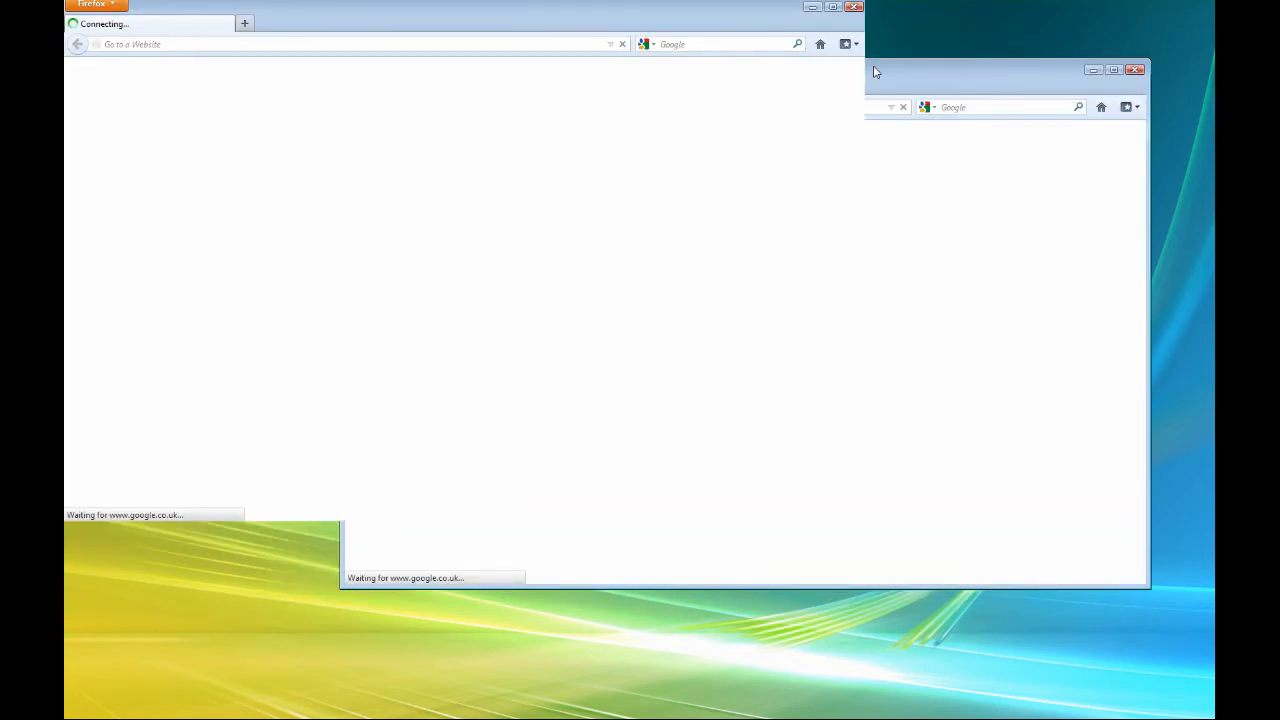
click(545, 30)
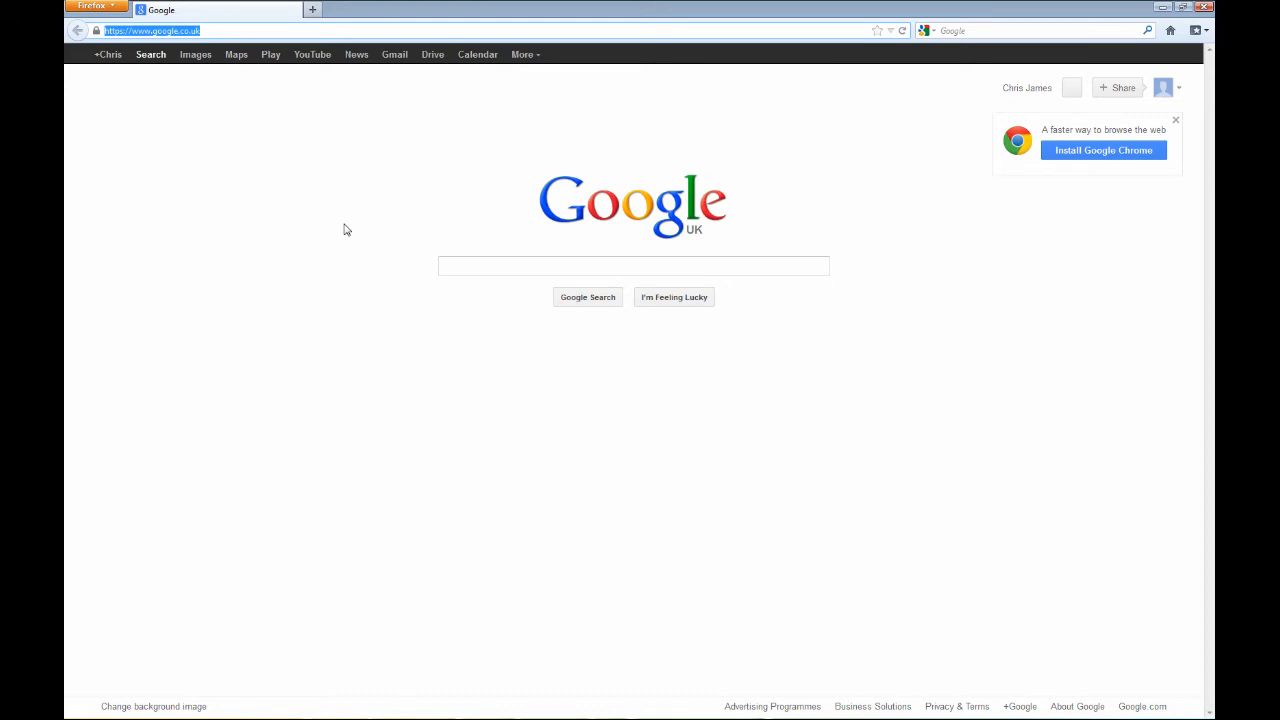
text(www.)
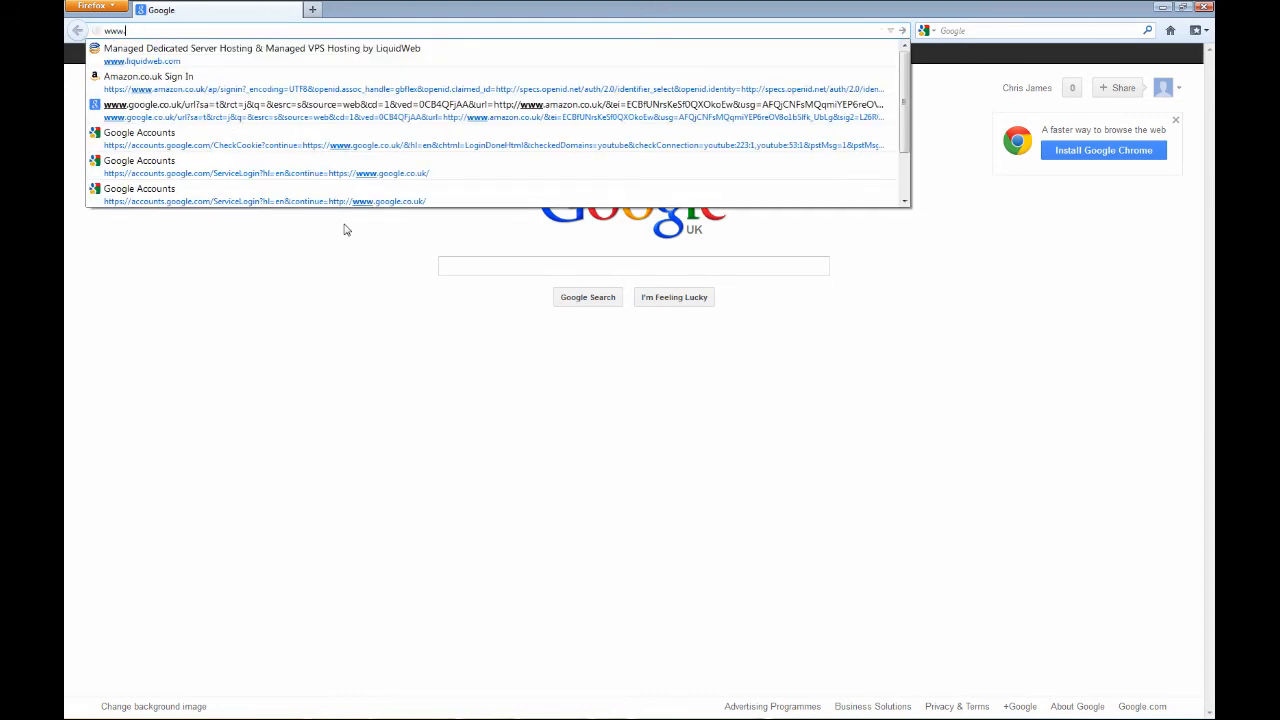
text(webcata)
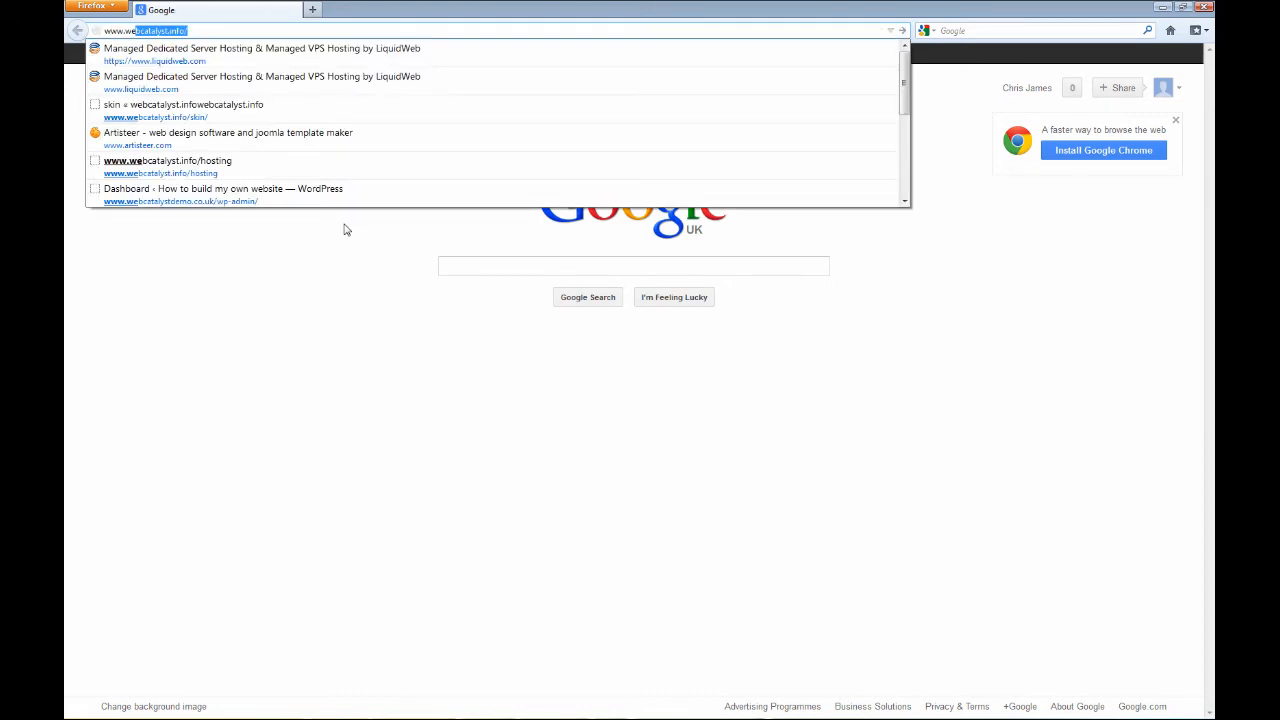
text(lystdemo)
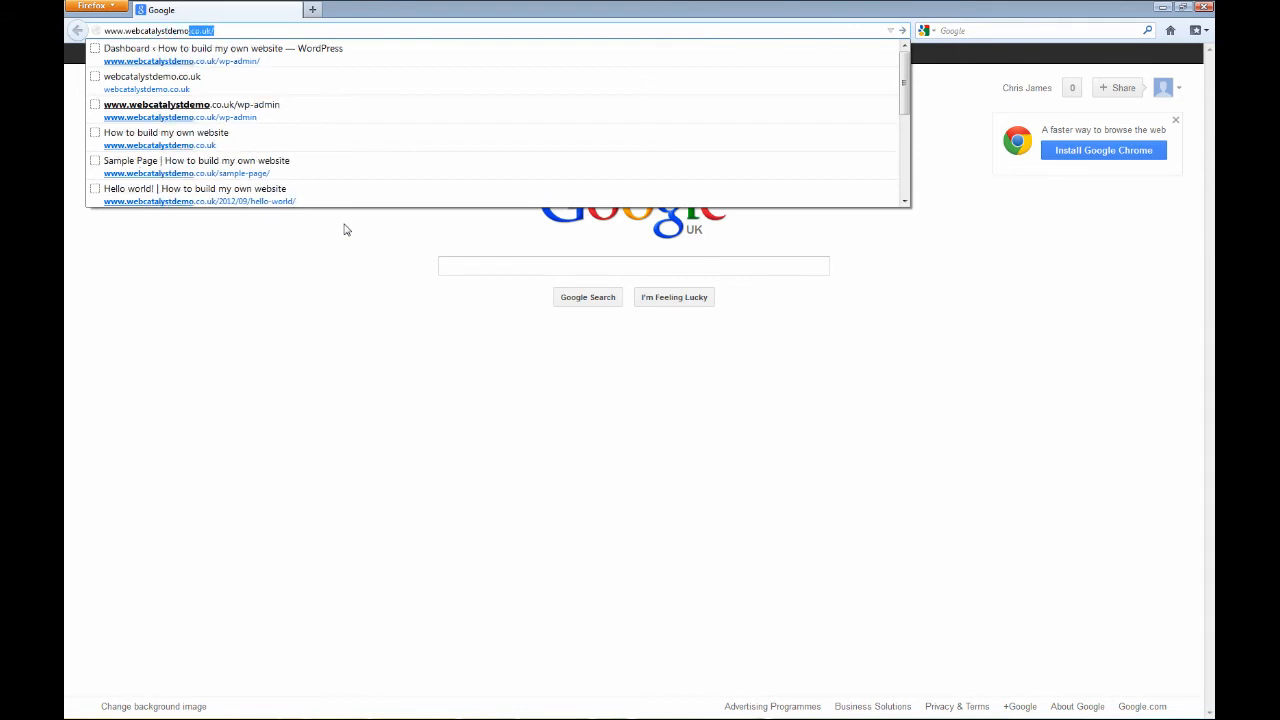
click(374, 59)
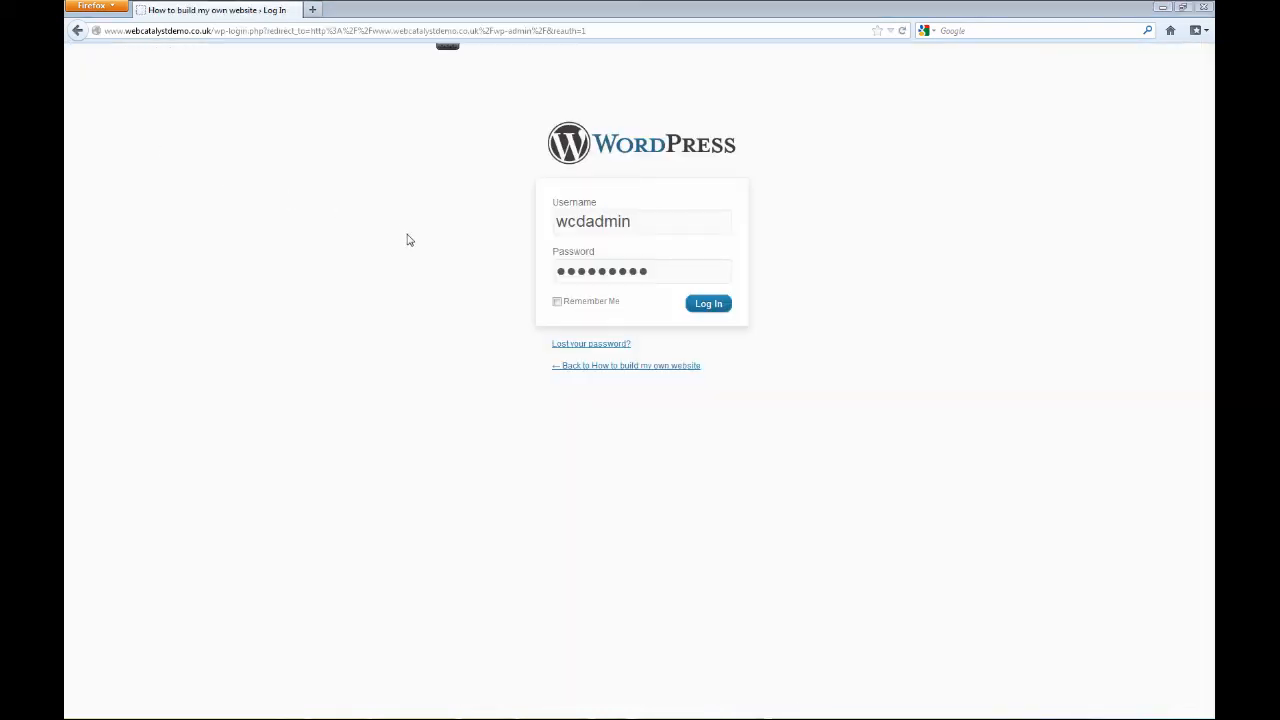
Open webcatalystdemo.co.uk in a new tab and look over the website's current home page.
click(314, 12)
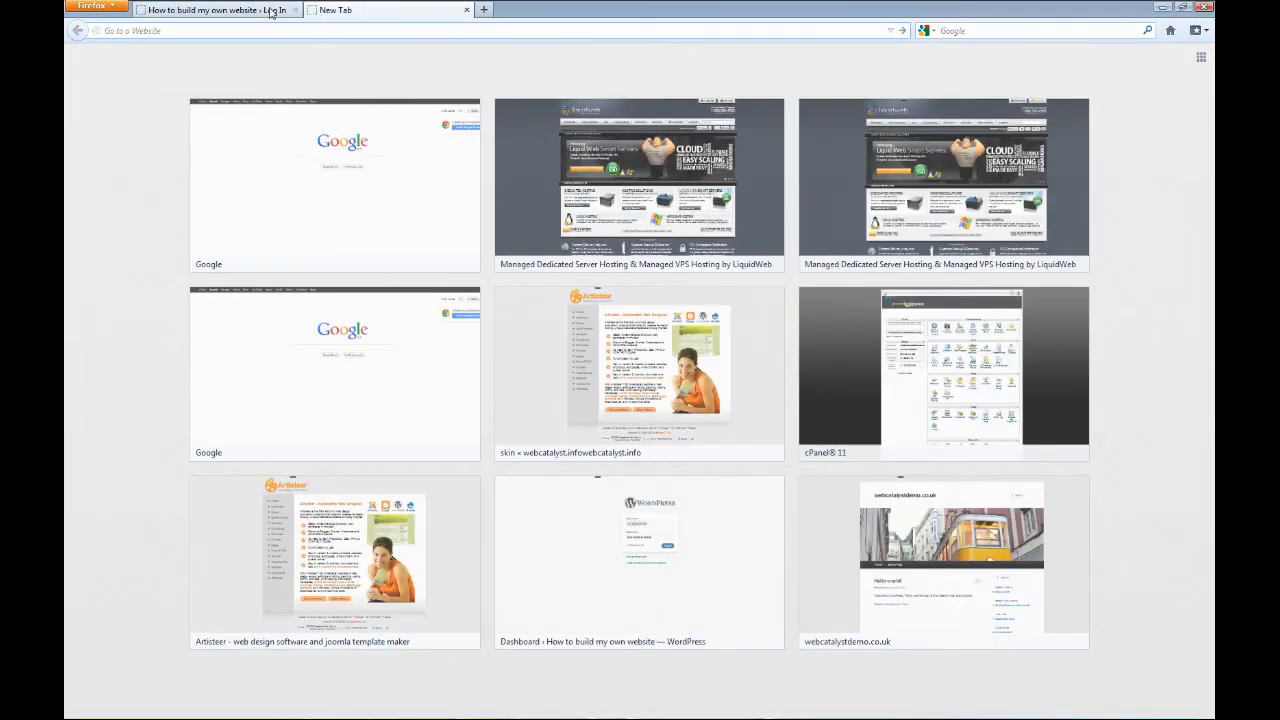
click(268, 10)
click(338, 10)
click(258, 10)
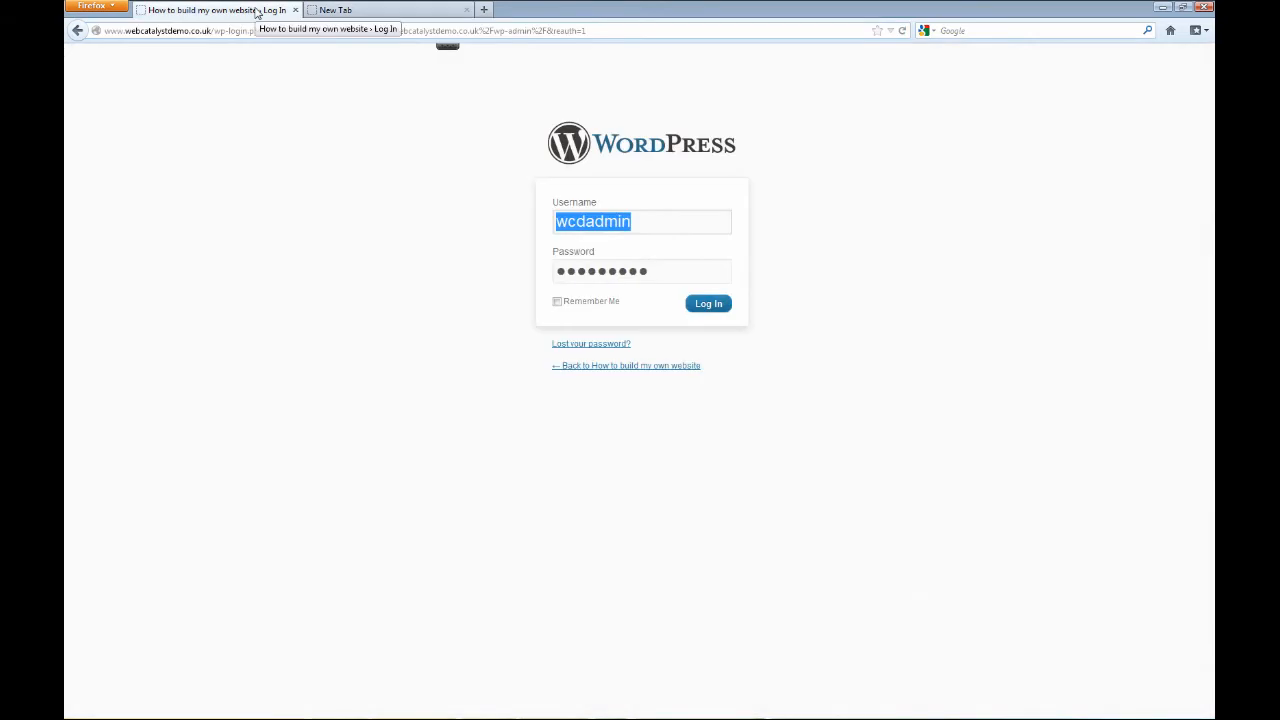
click(358, 12)
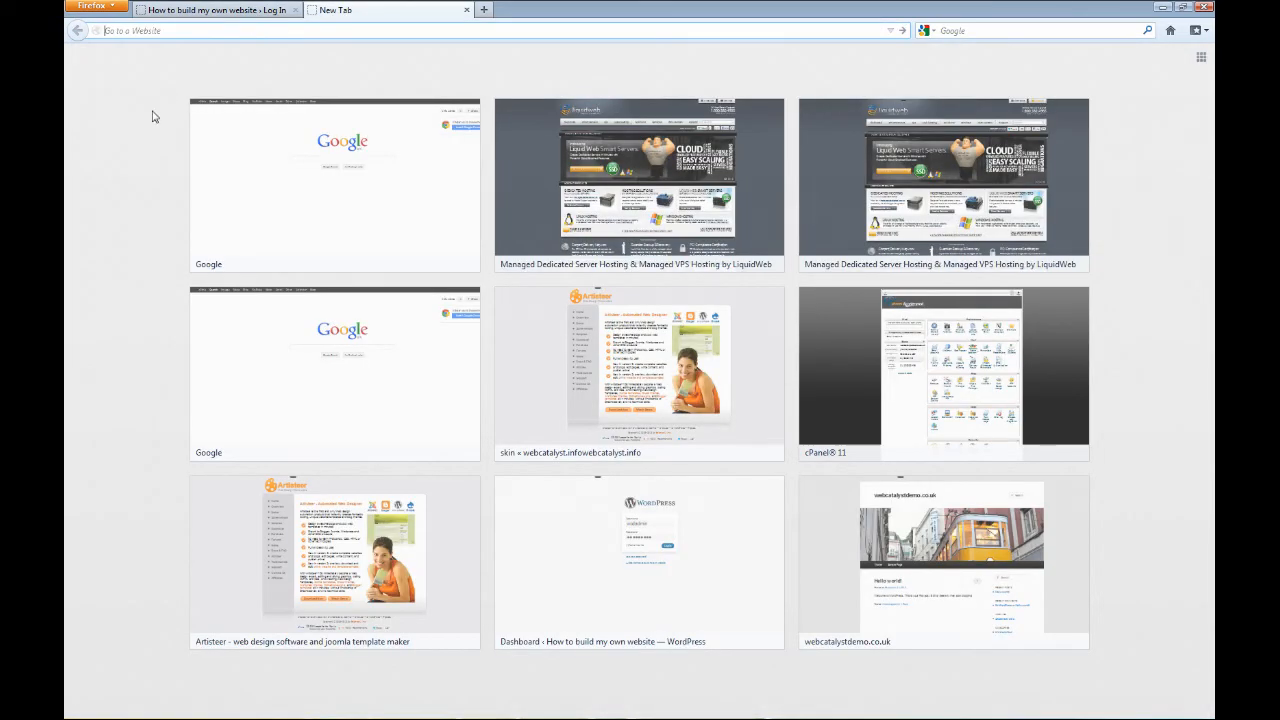
text(webcatalyst)
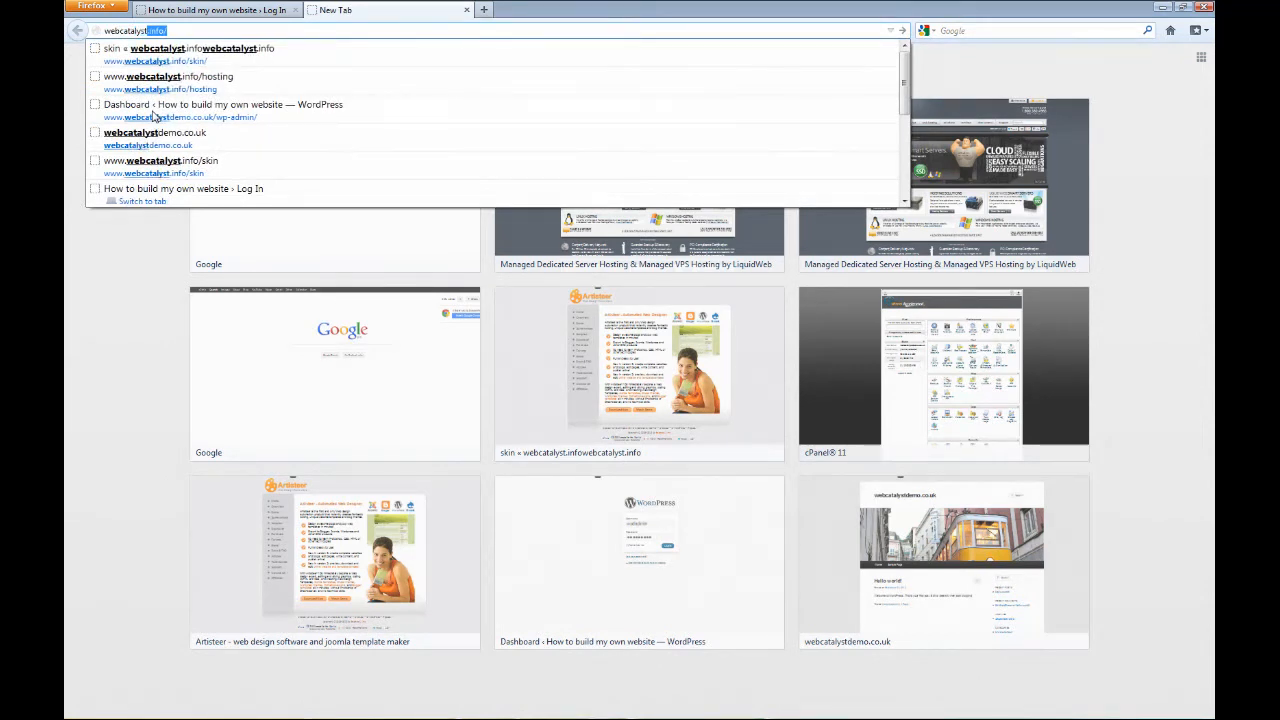
text(demo)
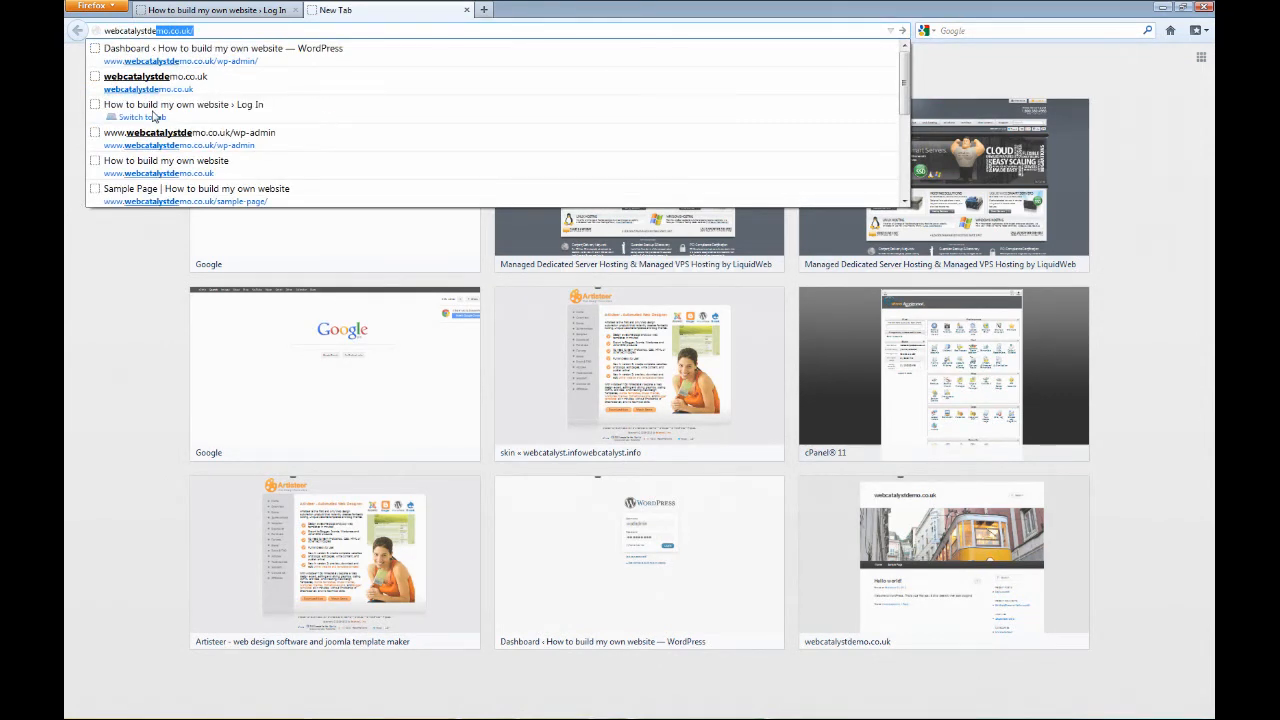
click(150, 82)
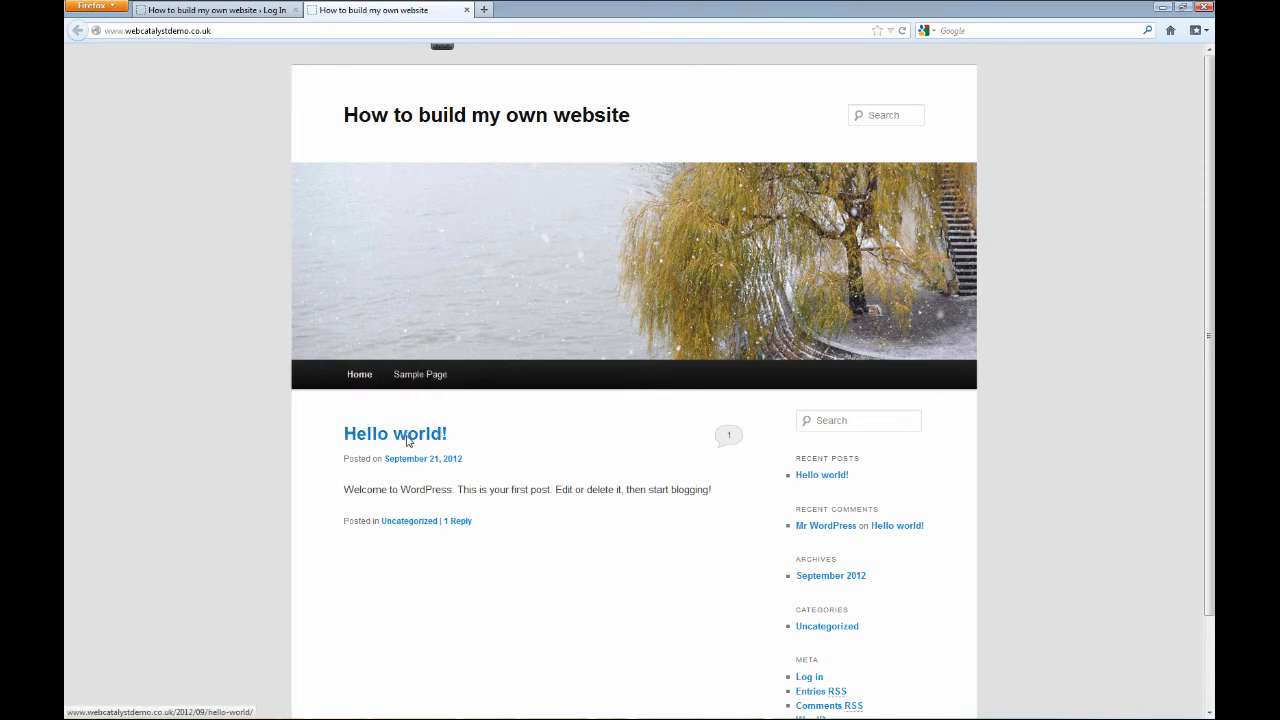
scroll(785, 469, down, 2)
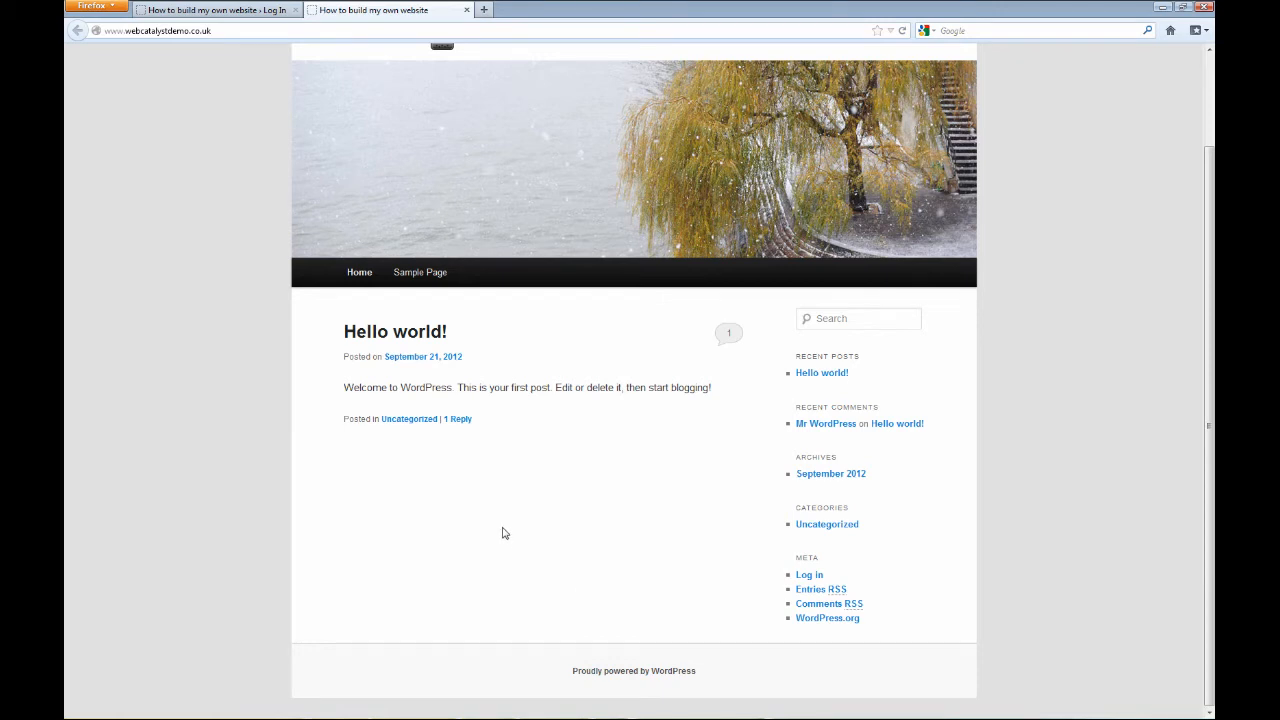
Close the website's home page tab and log in to the WordPress admin with the saved credentials and Remember Me ticked.
click(466, 10)
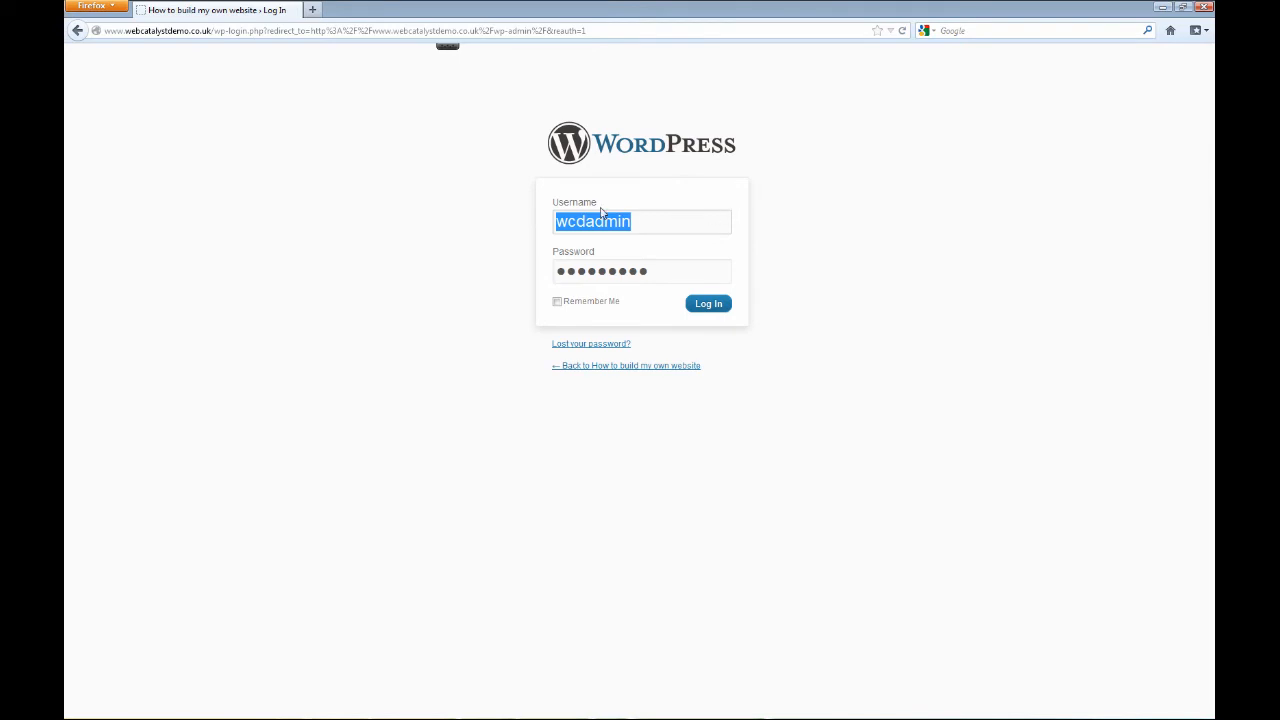
click(658, 228)
click(558, 302)
click(706, 304)
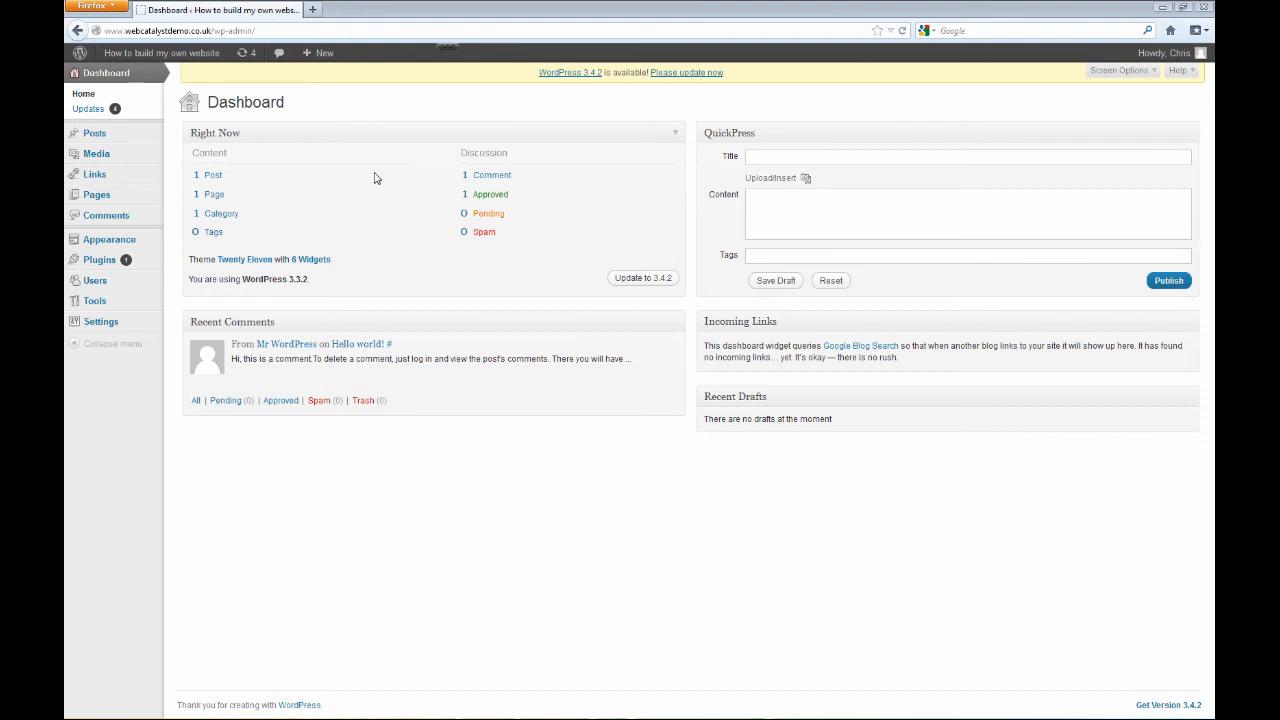
Open the site's theme management page, review the installed themes and activate the GreenClewv0p1 theme.
mouse_move(108, 243)
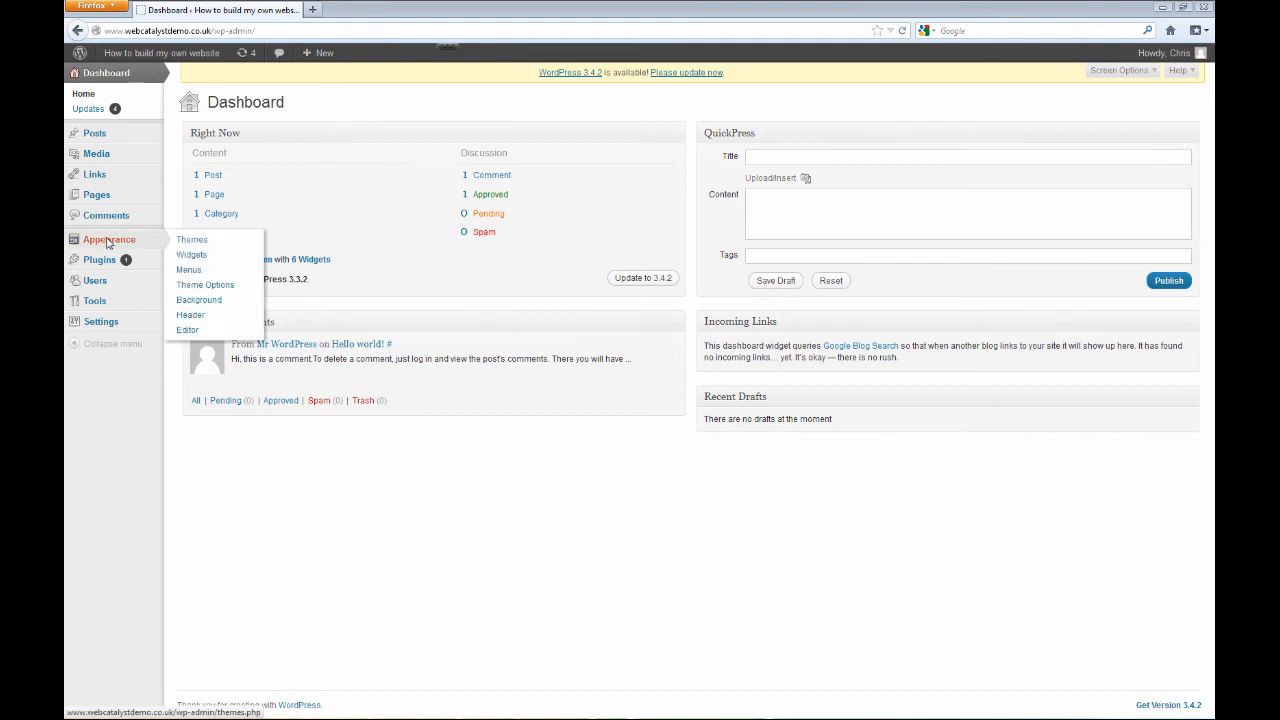
click(195, 245)
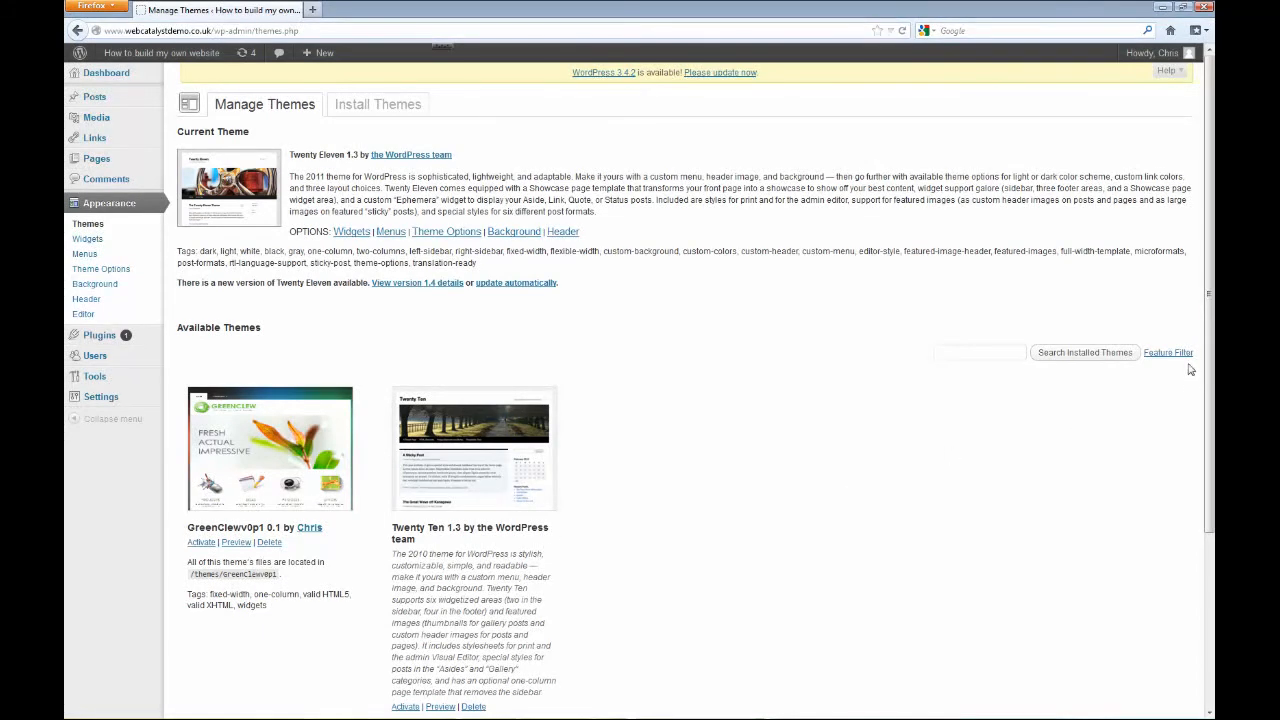
scroll(1210, 370, down, 2)
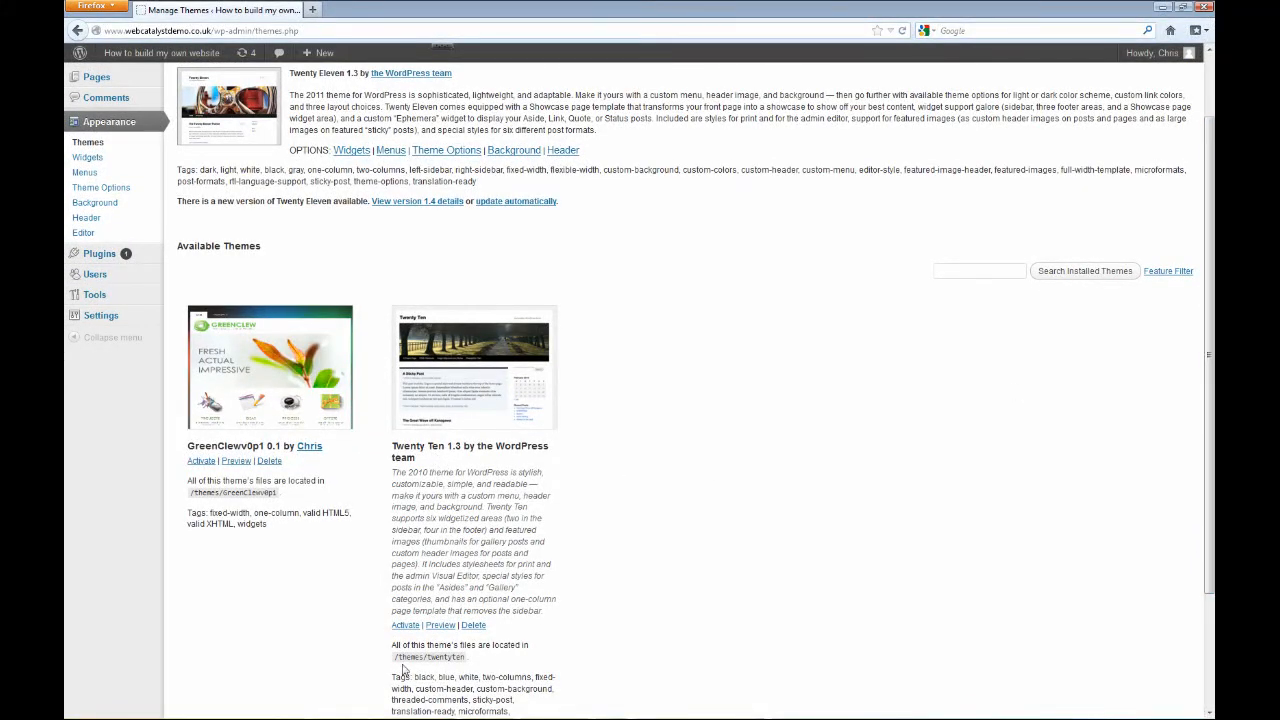
scroll(1212, 243, up, 2)
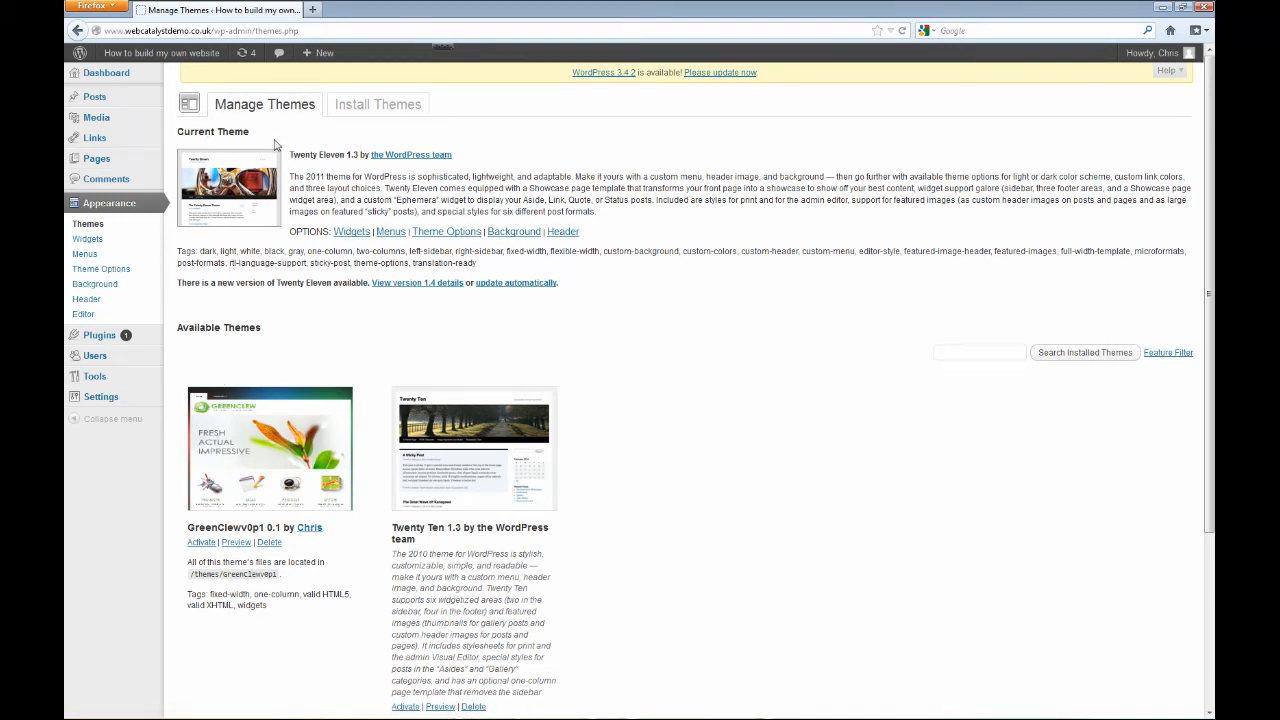
click(198, 545)
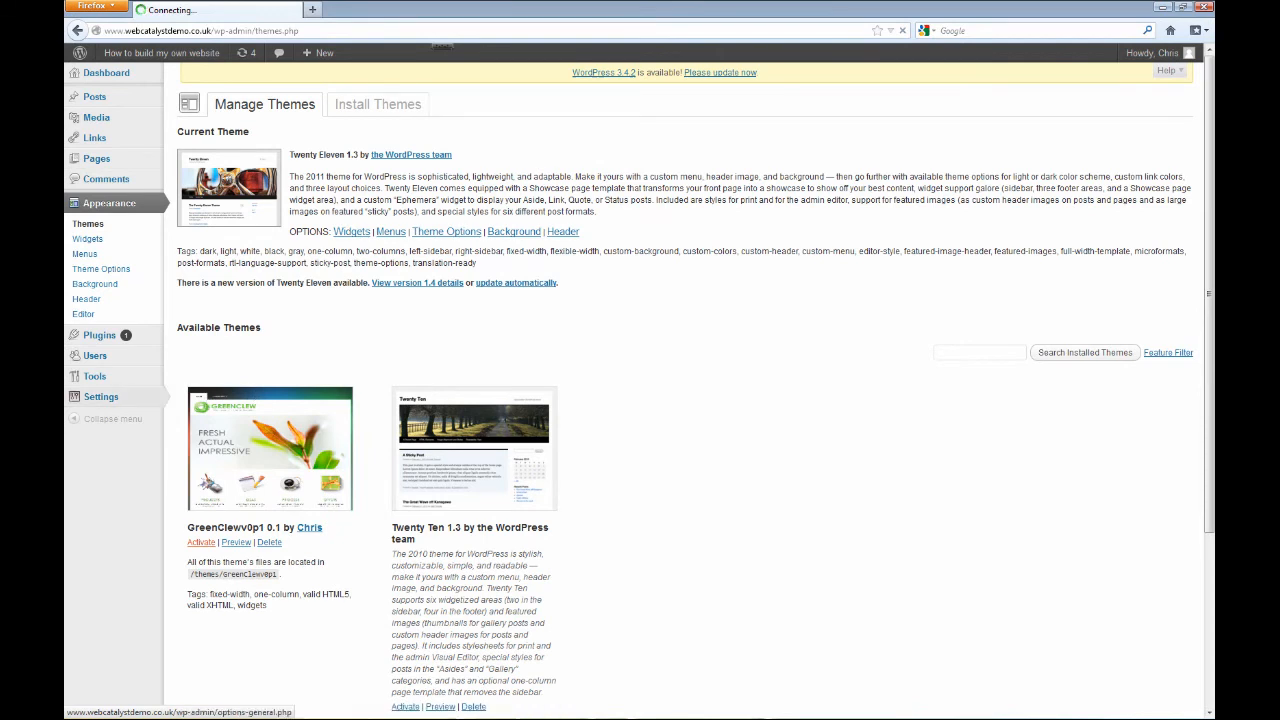
mouse_move(100, 397)
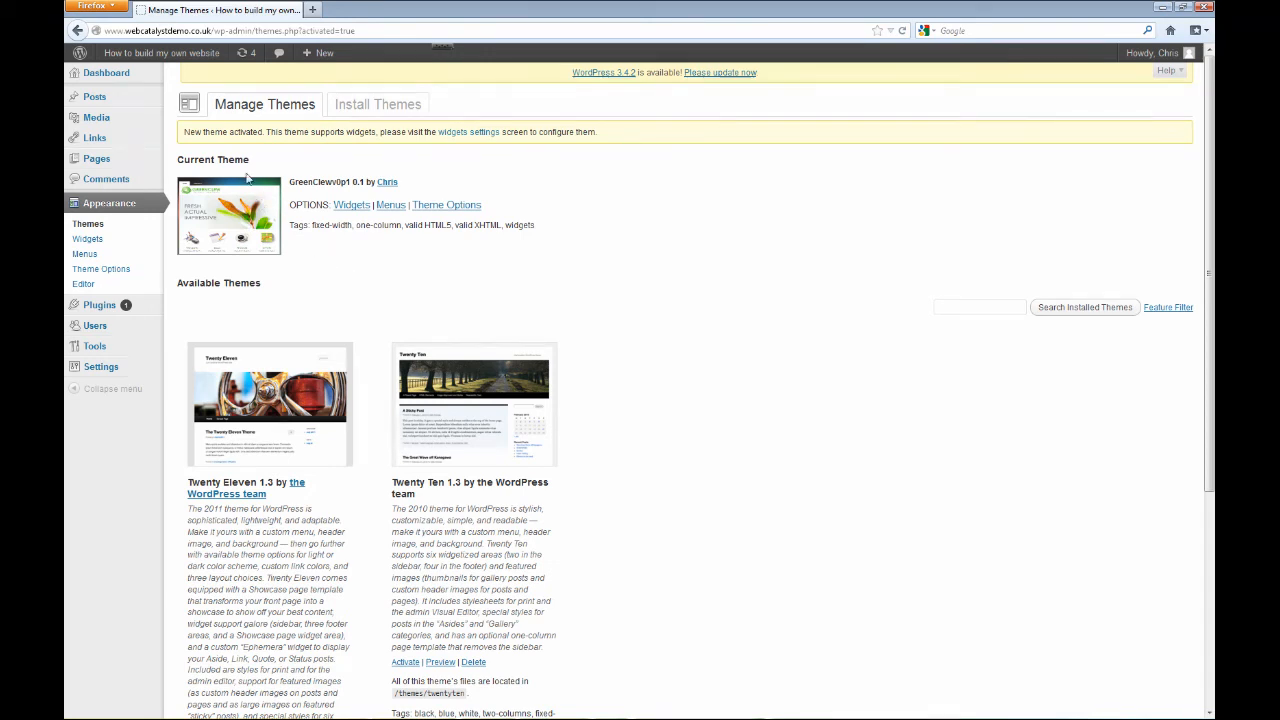
Visit the live site to check the new theme on the home page and on Sample Page.
mouse_move(160, 53)
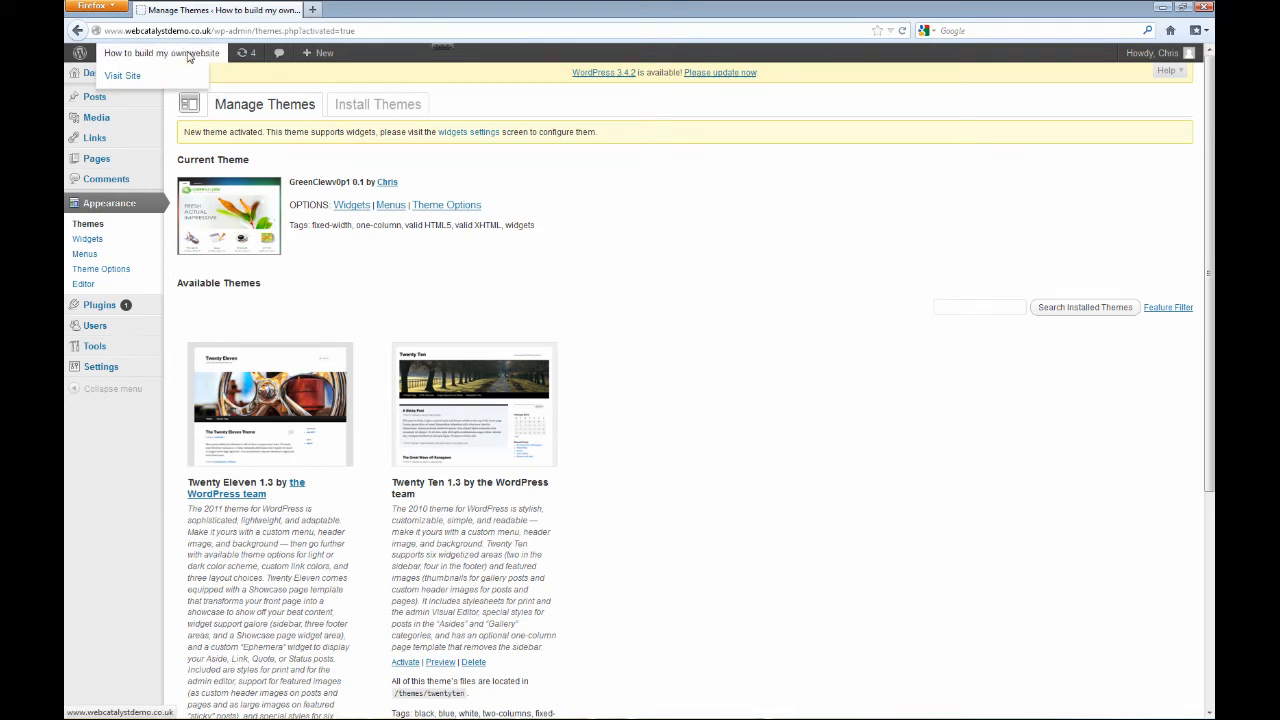
click(122, 76)
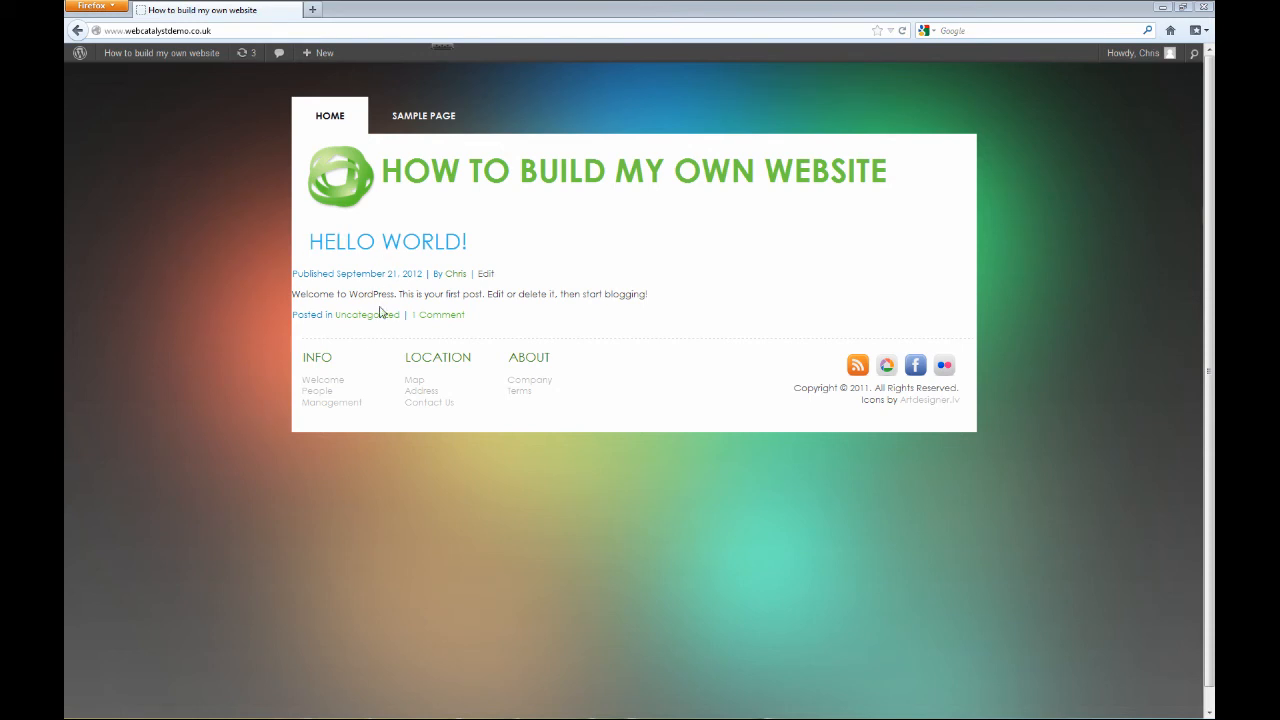
click(428, 246)
click(413, 119)
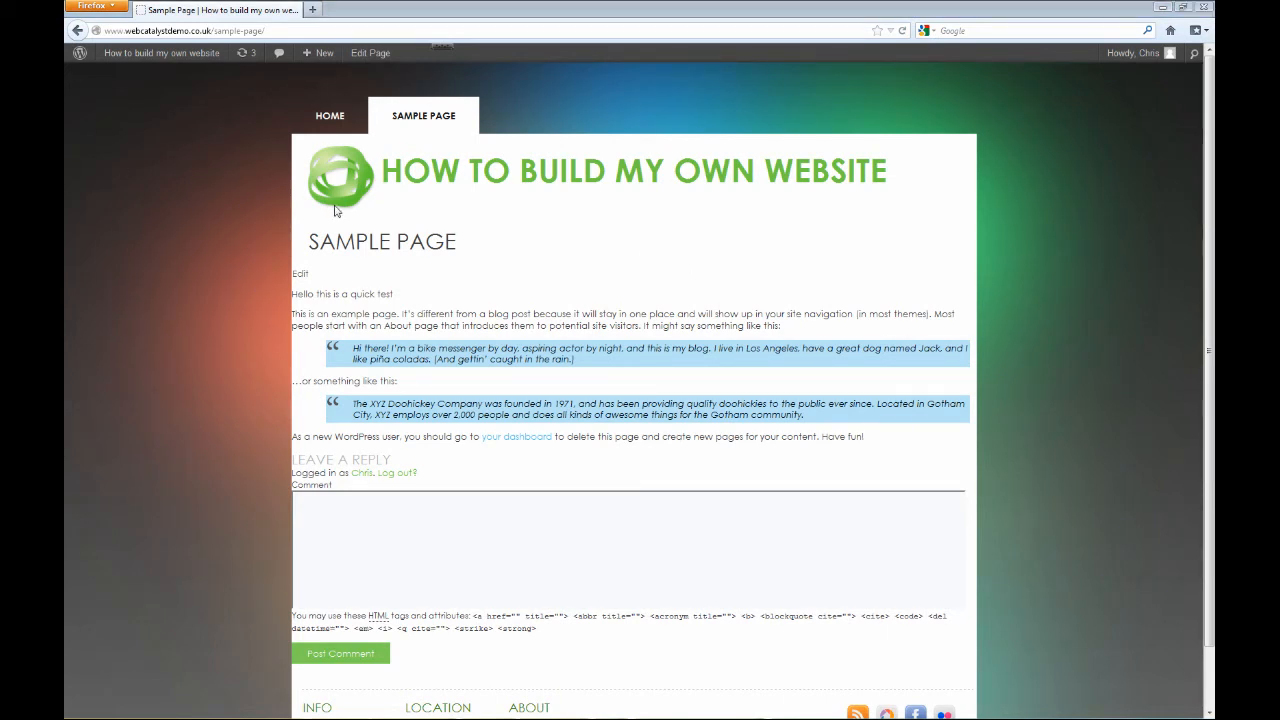
Return to the dashboard and add a new page titled "Test page 1".
mouse_move(161, 59)
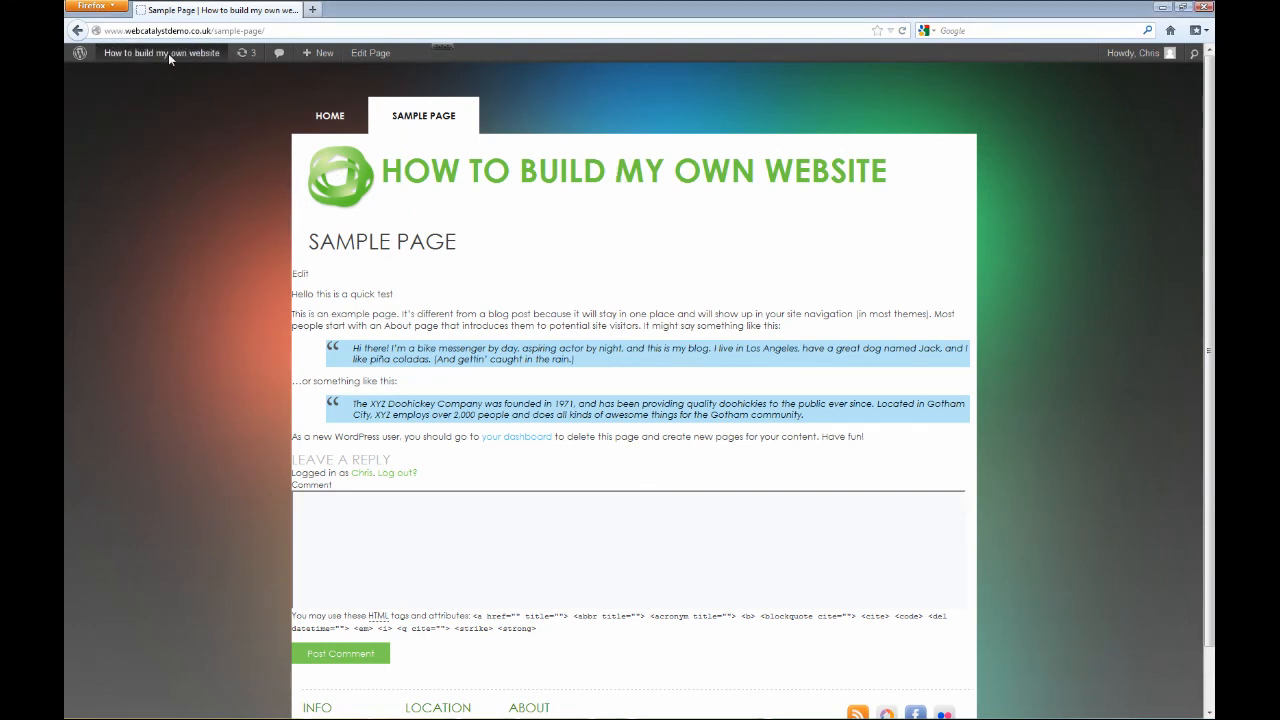
click(168, 53)
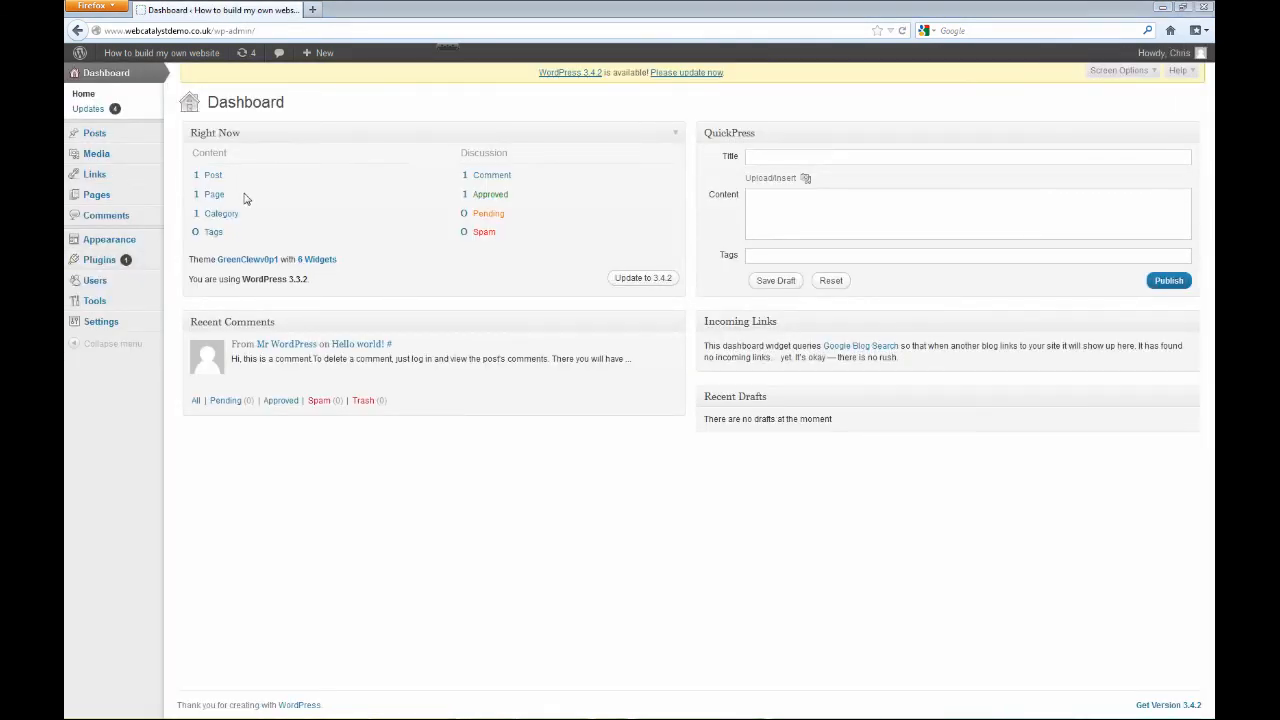
click(219, 196)
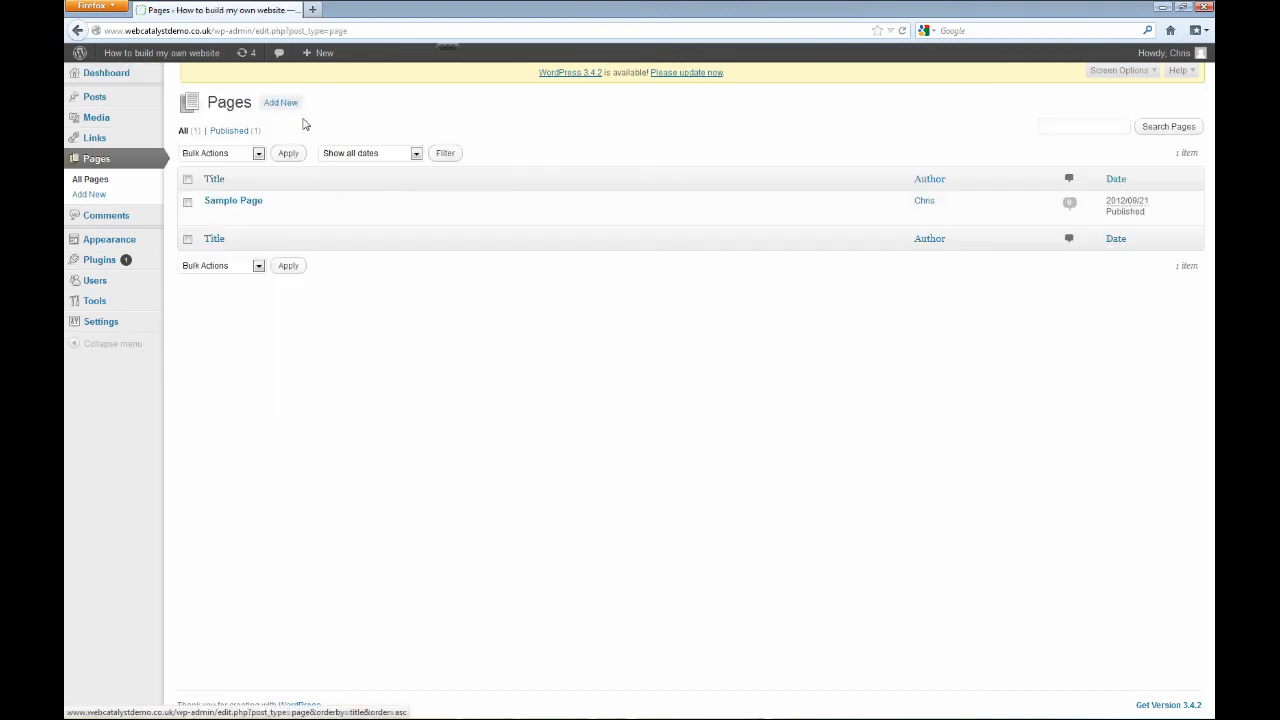
click(281, 102)
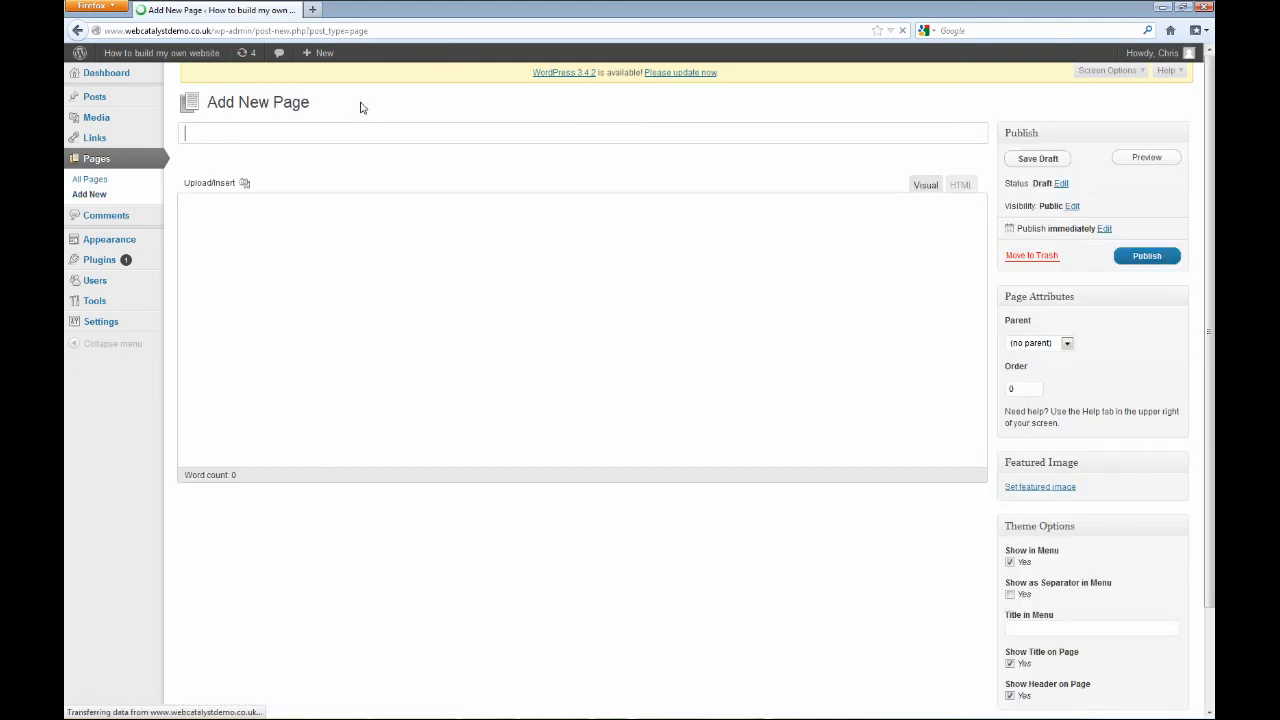
click(229, 137)
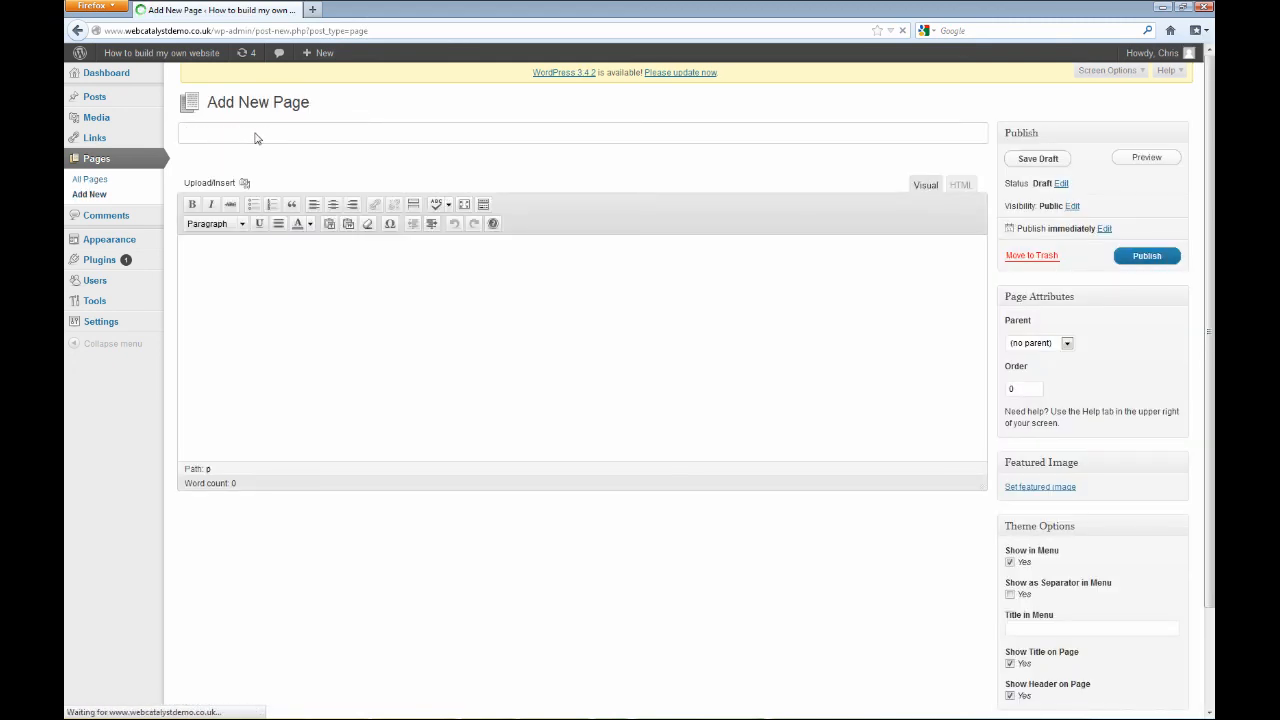
text(Test page 1)
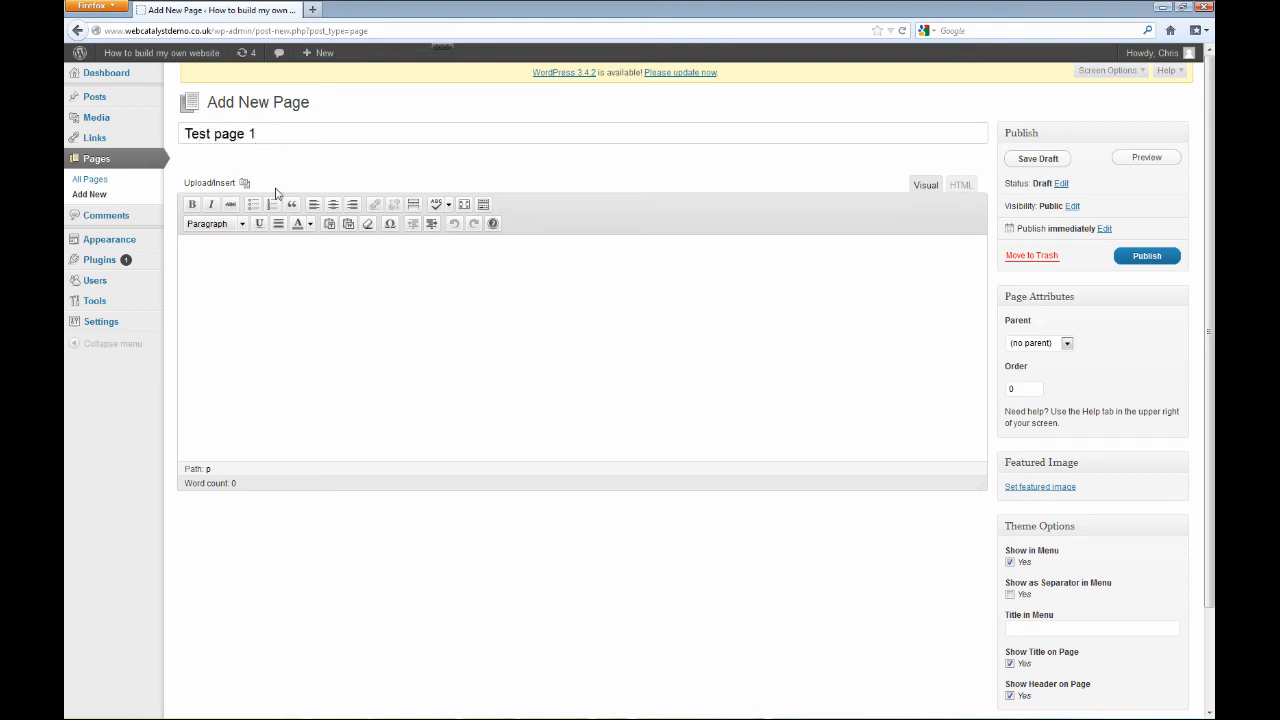
Enter "Test wording" as the new page's body text and publish the page.
click(285, 284)
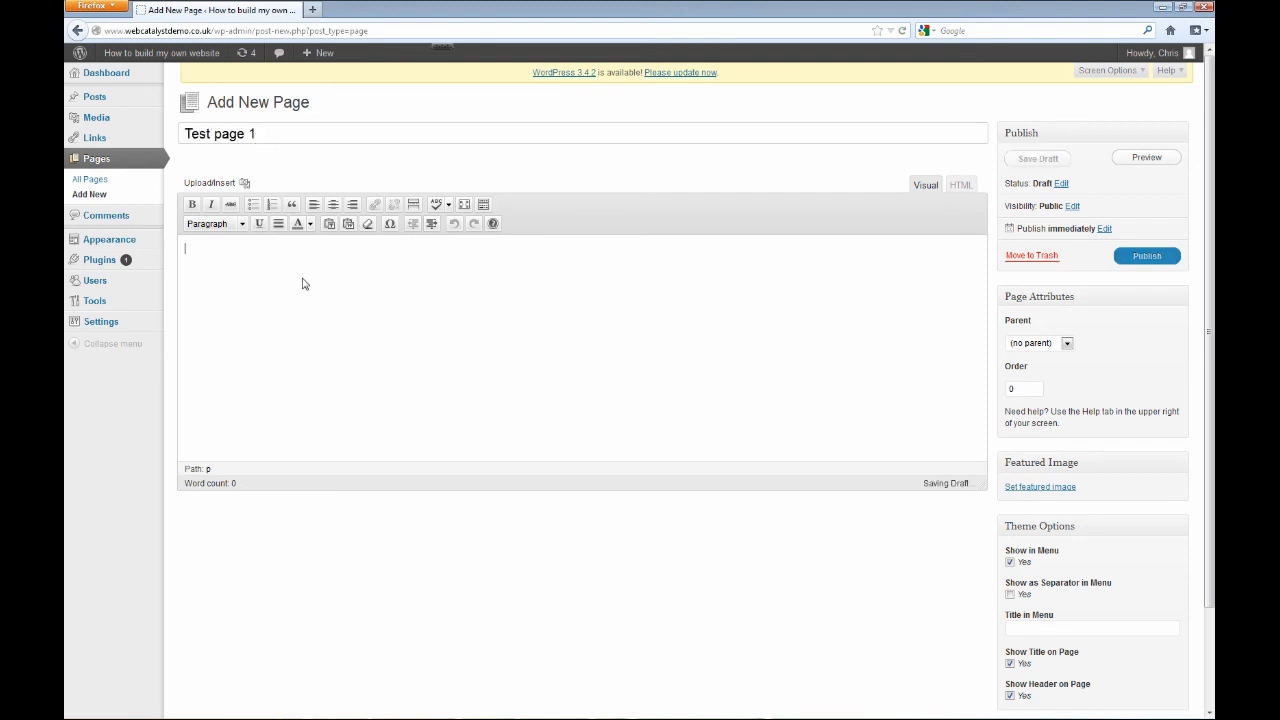
text(Test wording)
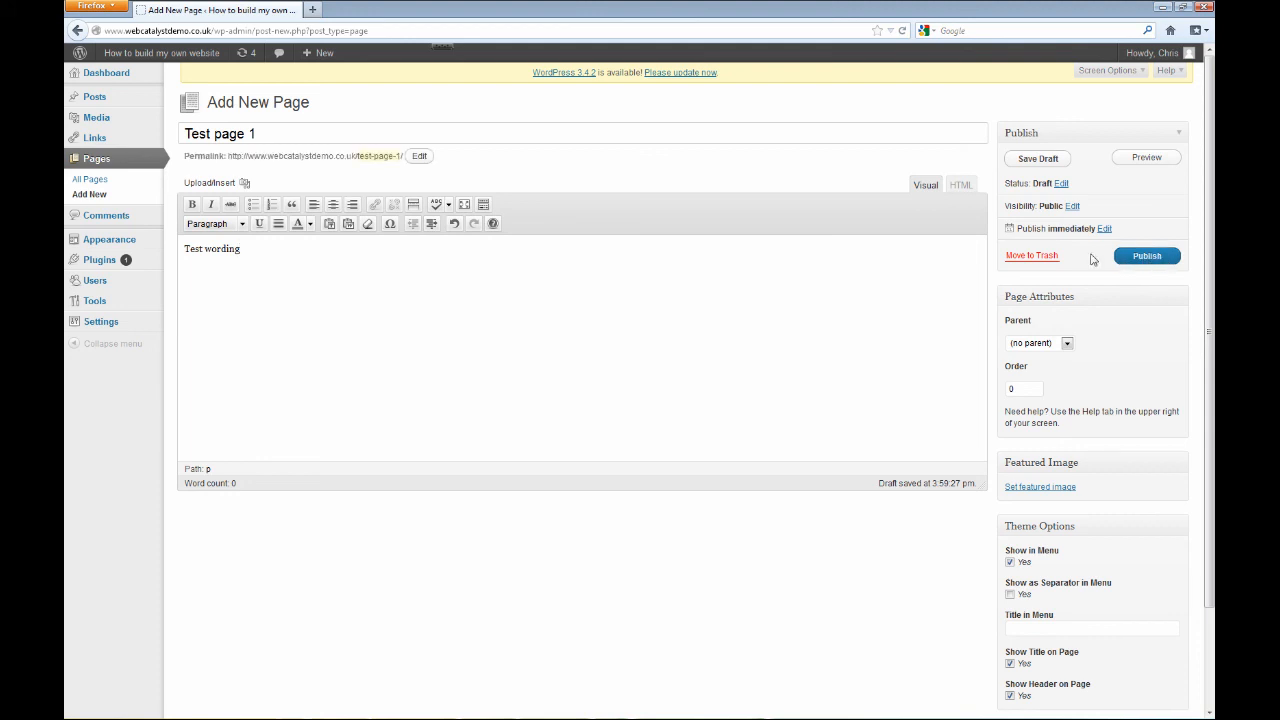
click(1127, 262)
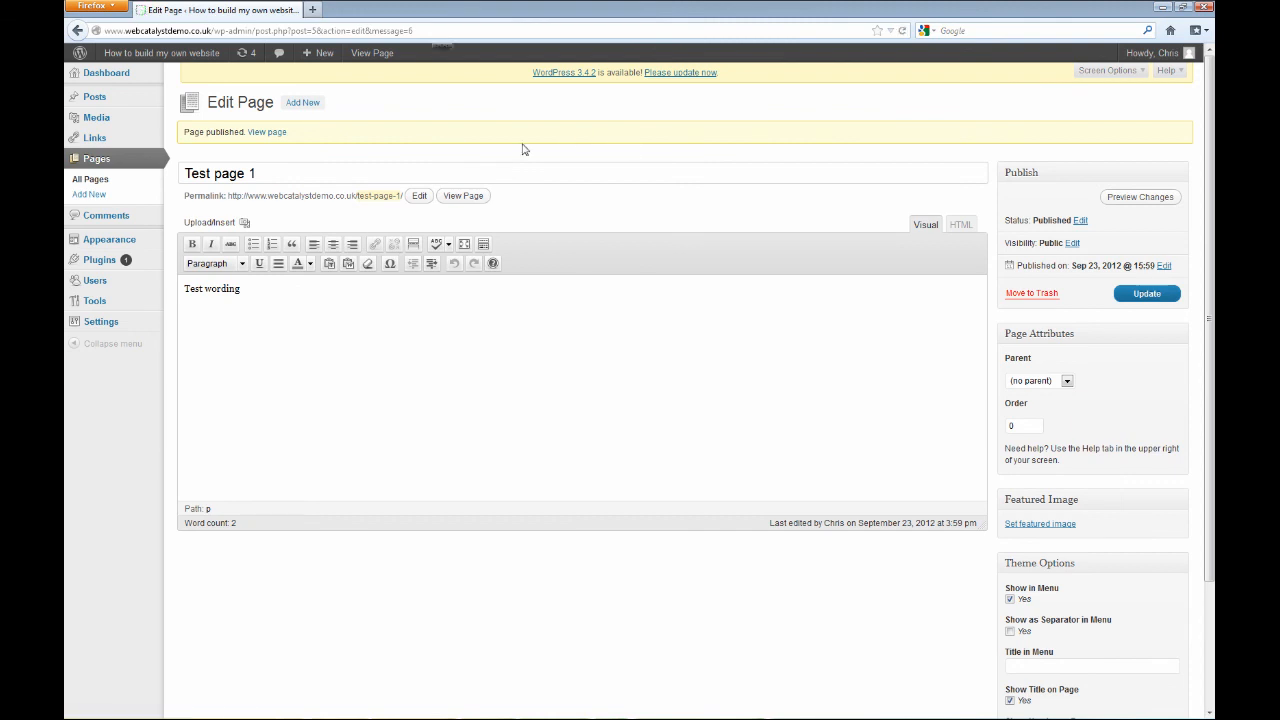
View the published Test page 1 on the site and check its menu entry and wording.
click(279, 141)
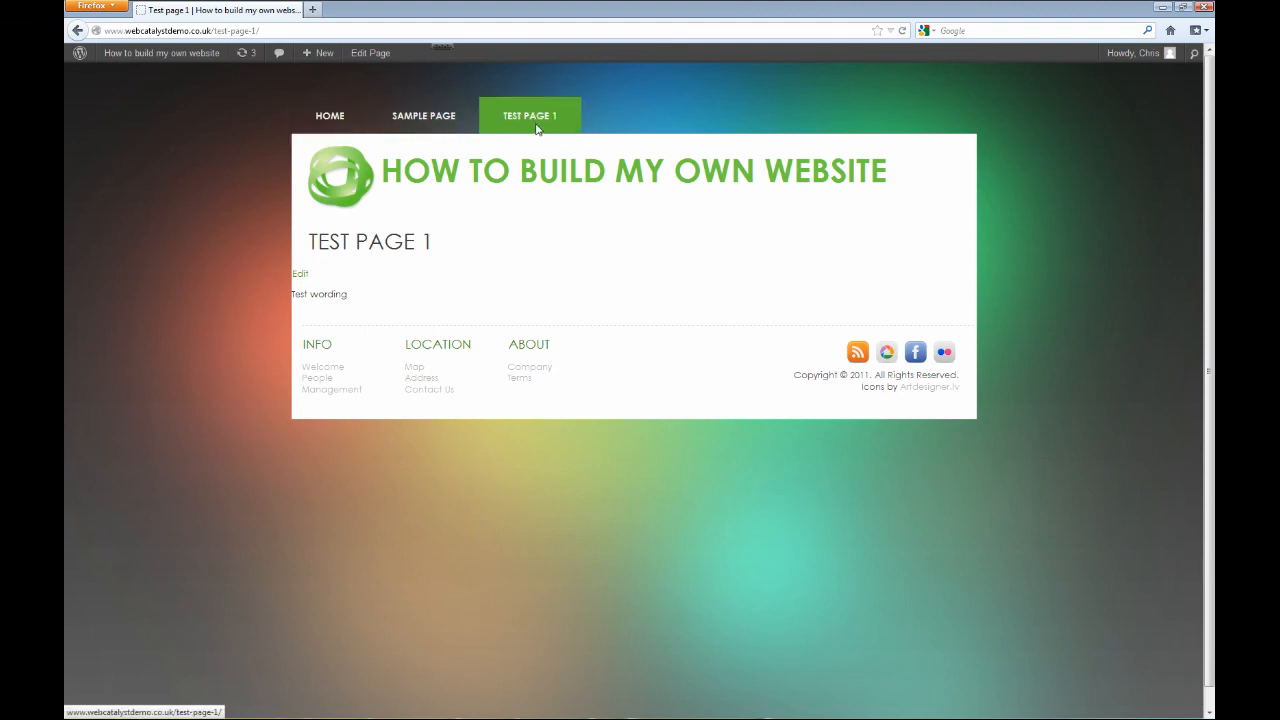
drag(350, 296, 293, 280)
click(367, 290)
click(403, 280)
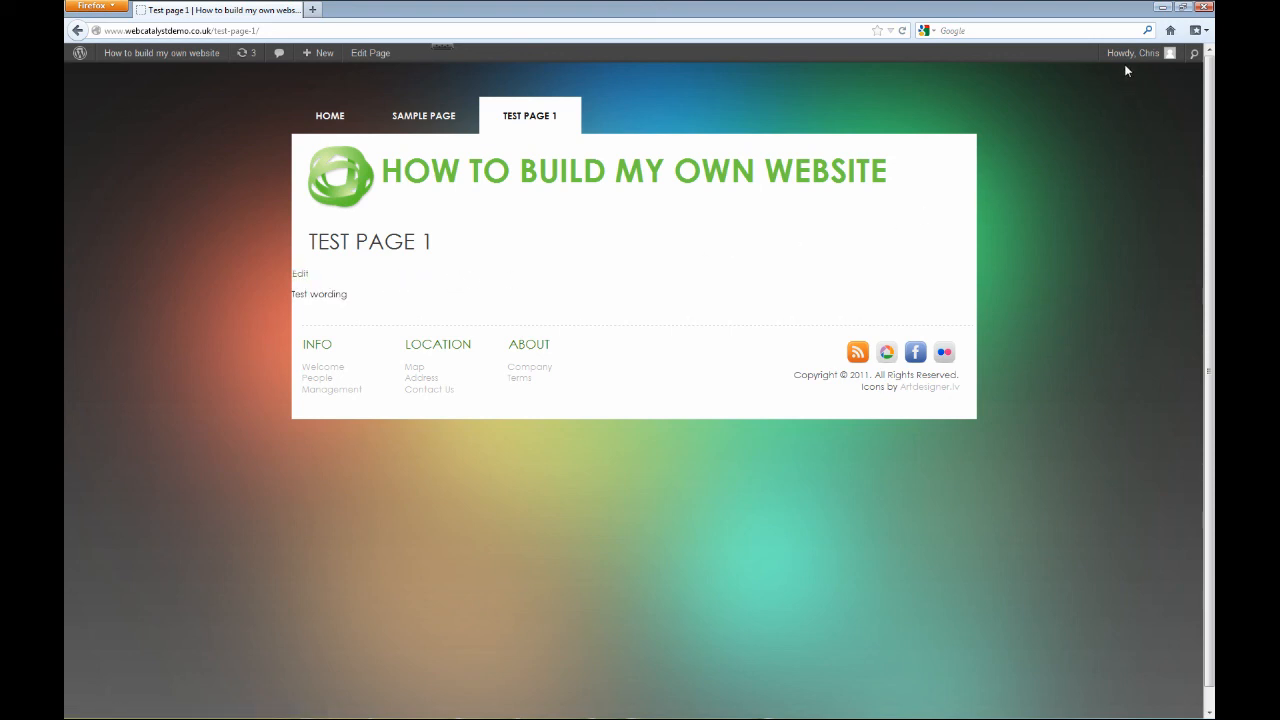
Log out of WordPress, go back to the public website and open Test page 1 as a visitor.
mouse_move(1130, 55)
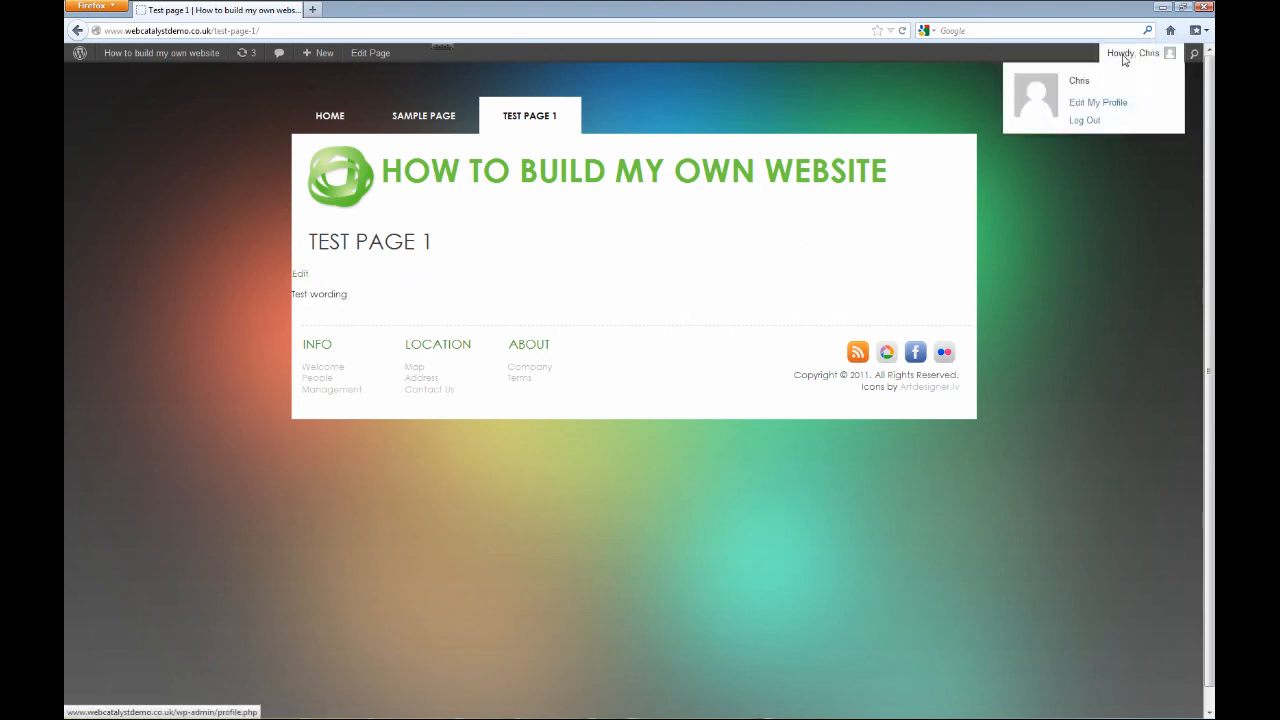
click(1085, 120)
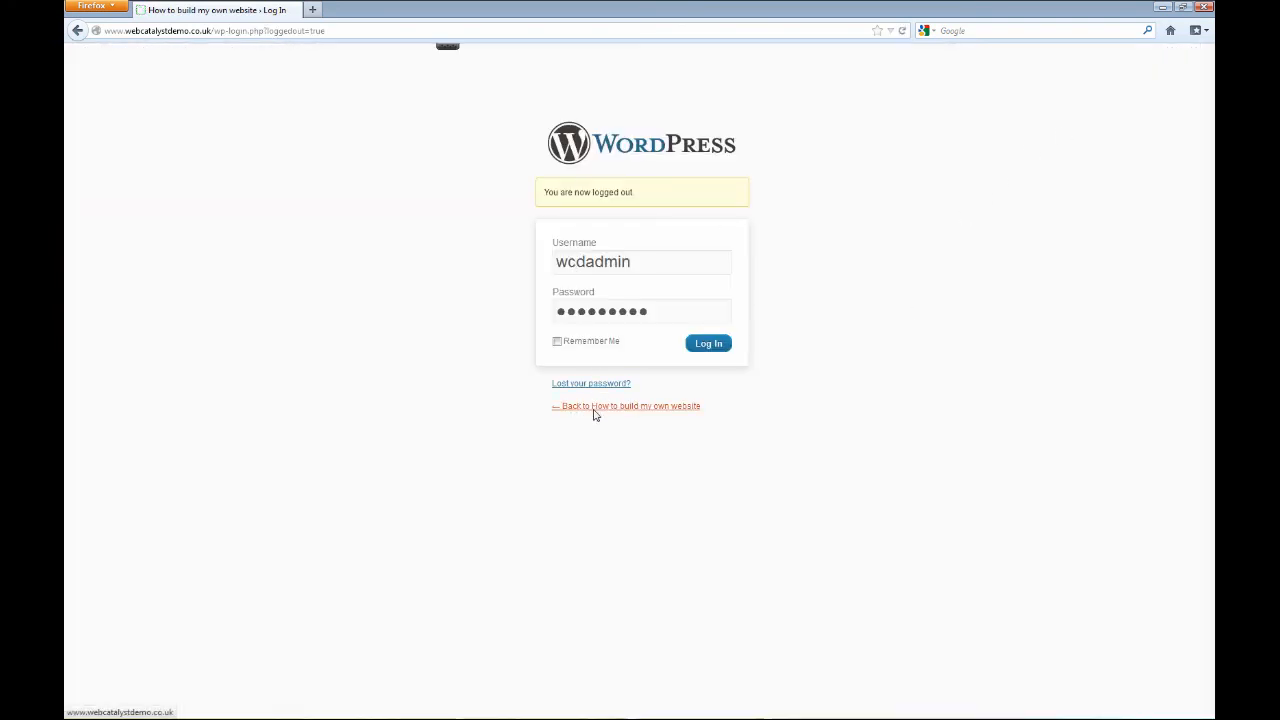
click(663, 408)
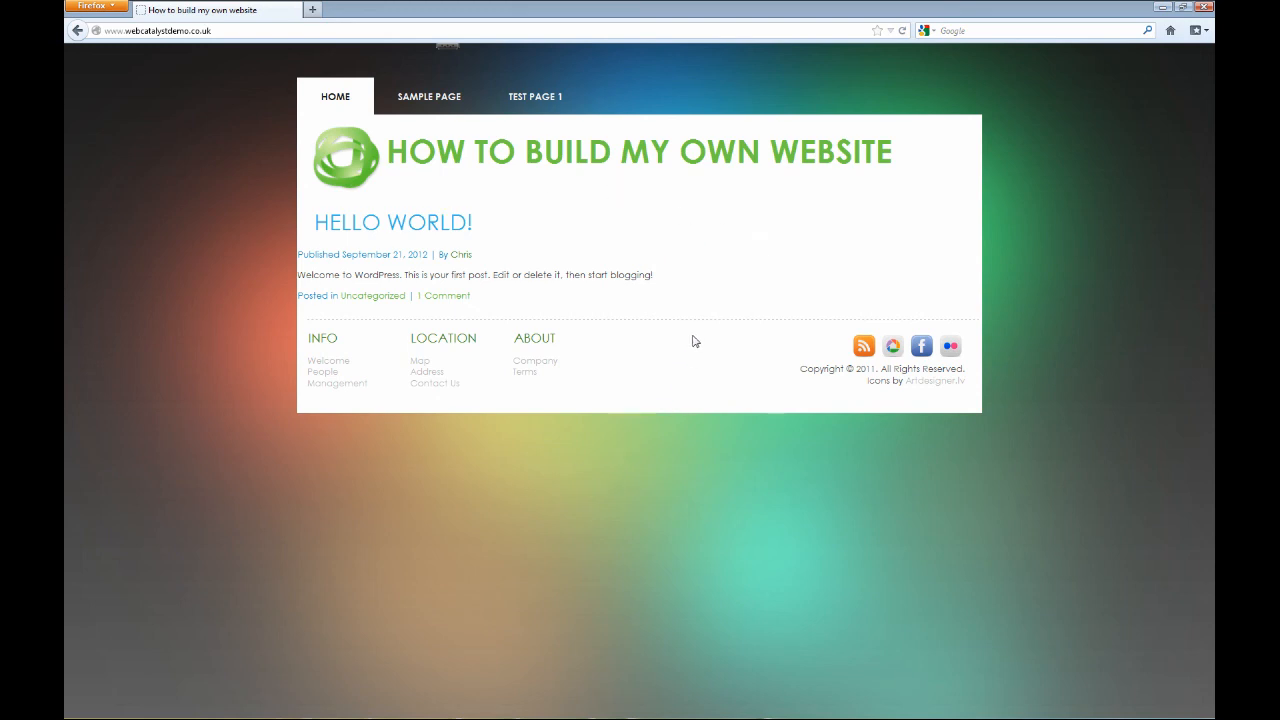
click(537, 99)
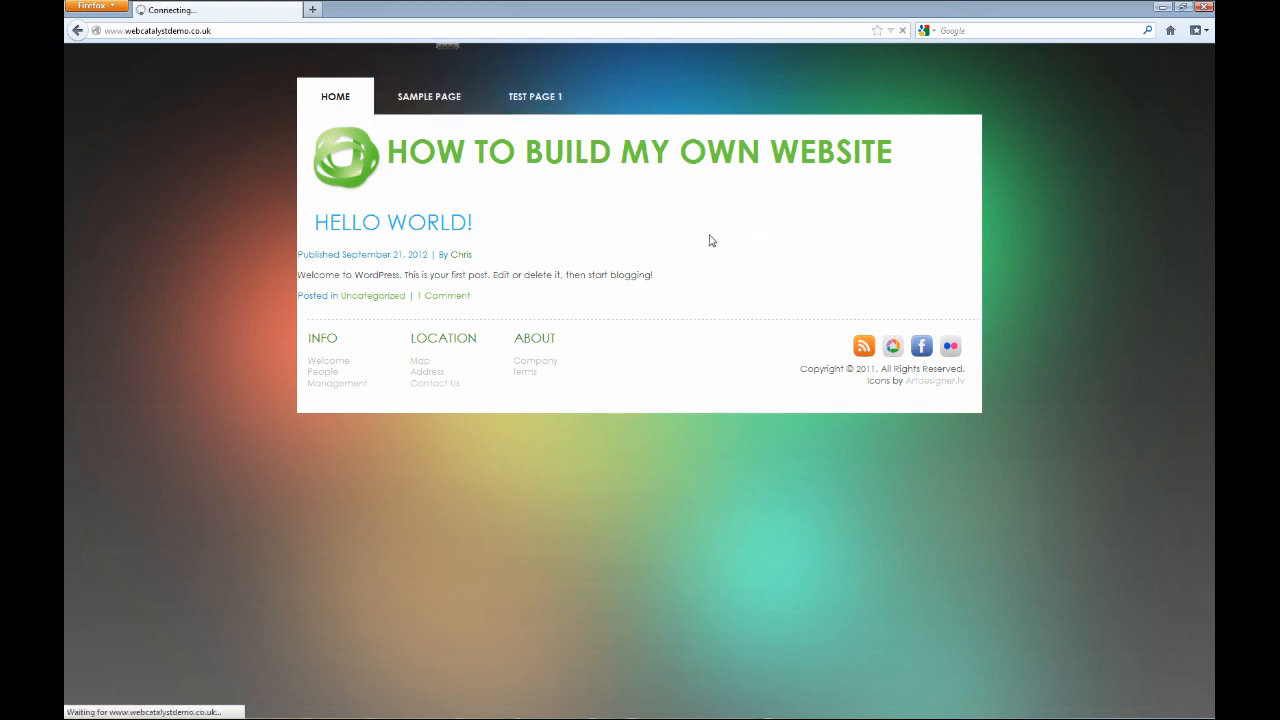